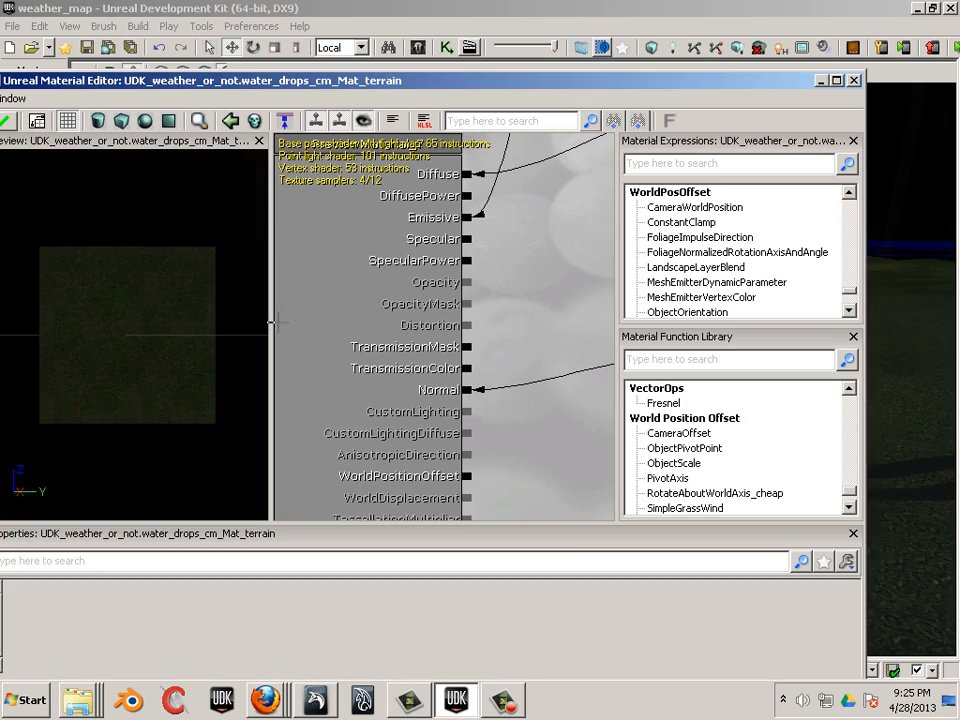
Move the TerrainCoords node beside the grass Texture Sample it feeds, clear of the normal-map Texture Sample
left_click_drag(284, 393, 332, 433)
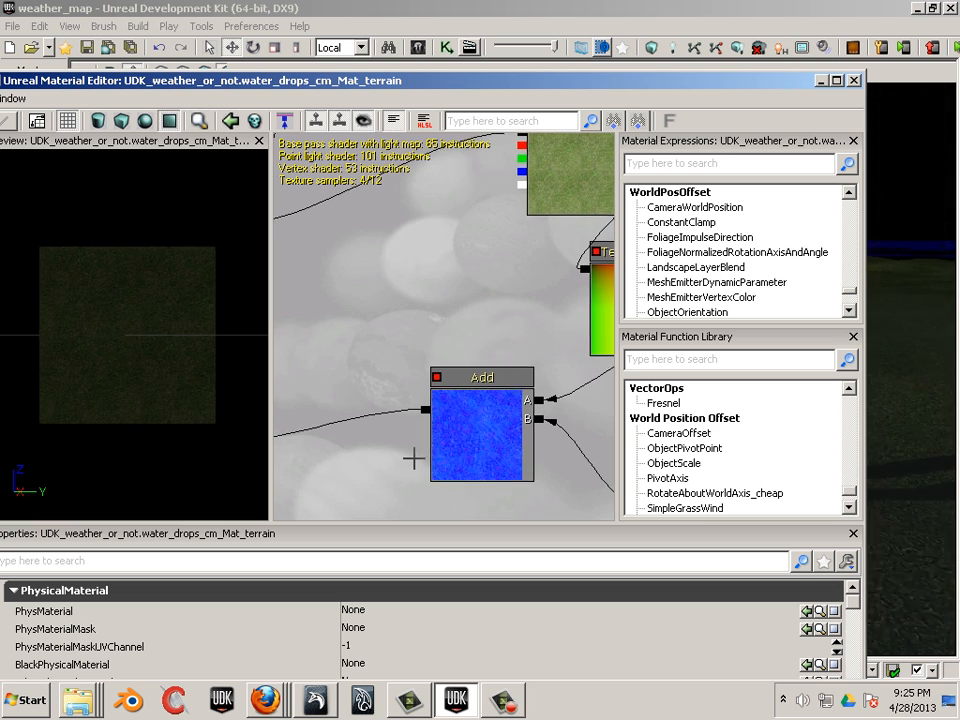
mouse_move(414, 456)
left_mouse_down()
mouse_move(292, 538)
mouse_move(418, 467)
left_mouse_up()
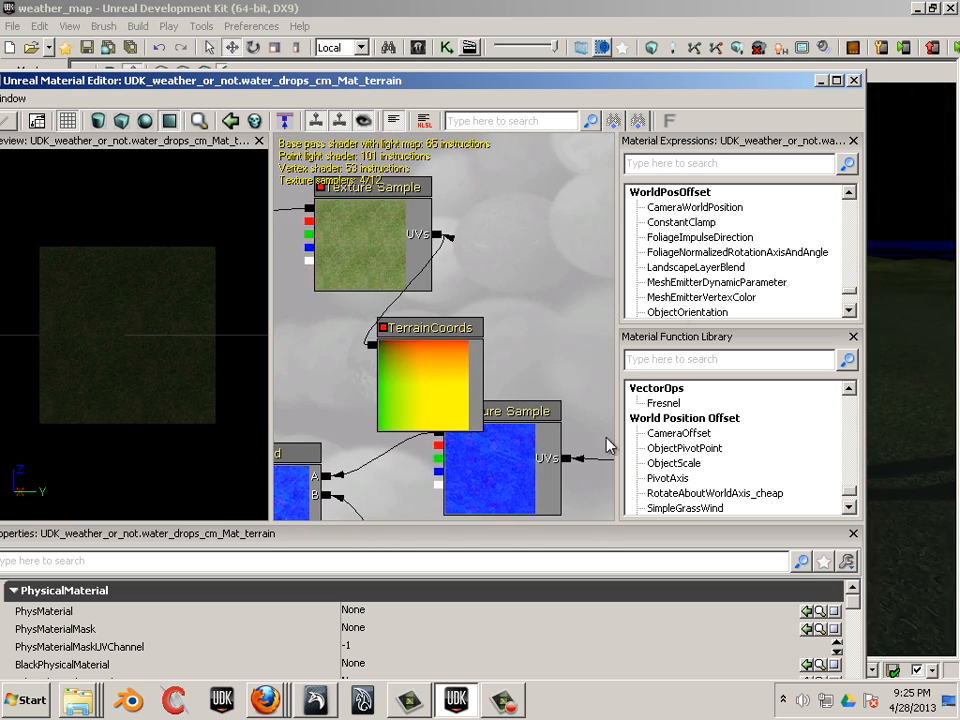
left_click(440, 360)
left_click_drag(398, 352, 516, 200)
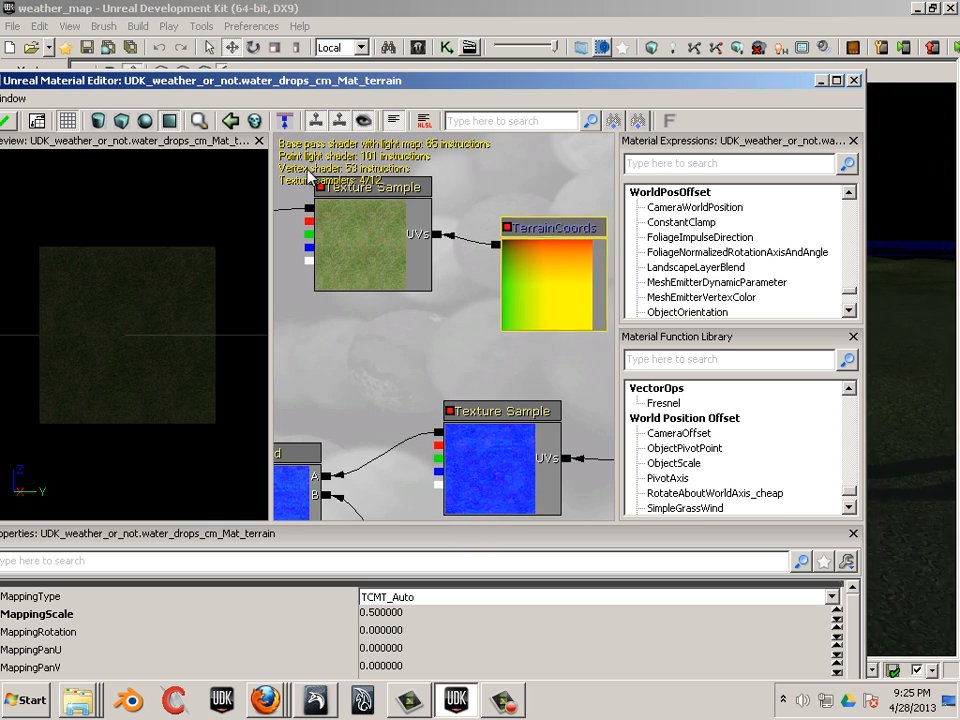
Inspect the water_drops_em Texture Sample and the mapping scale of the TerrainCoords node connected to its UVs
left_click_drag(492, 332, 406, 367)
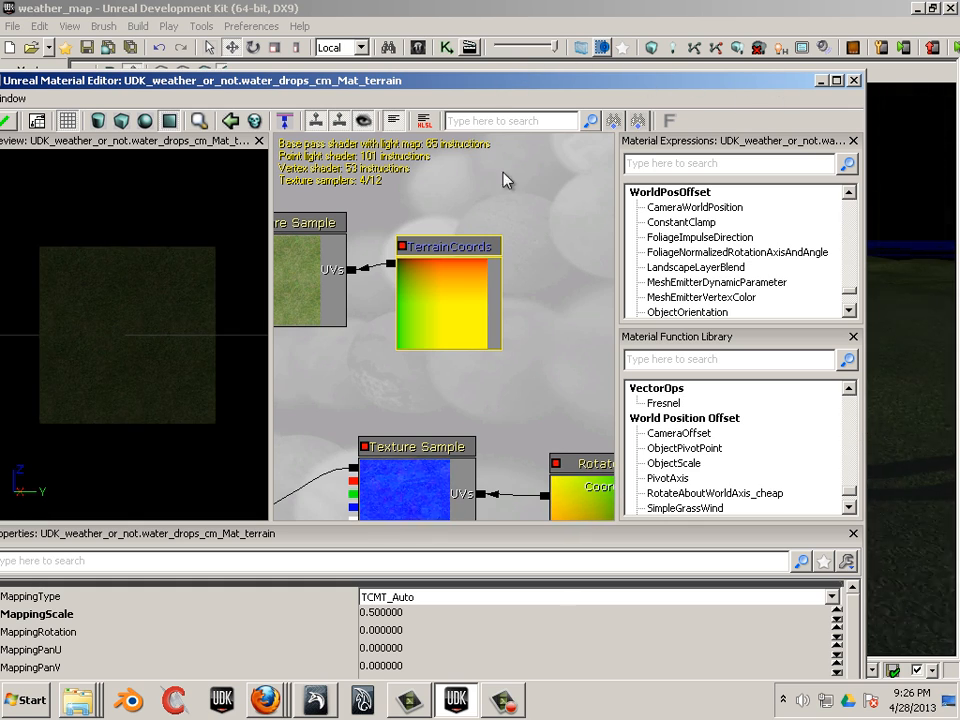
mouse_move(520, 390)
left_mouse_down()
mouse_move(511, 372)
mouse_move(444, 381)
left_mouse_up()
scroll(380, 372, "down", 5)
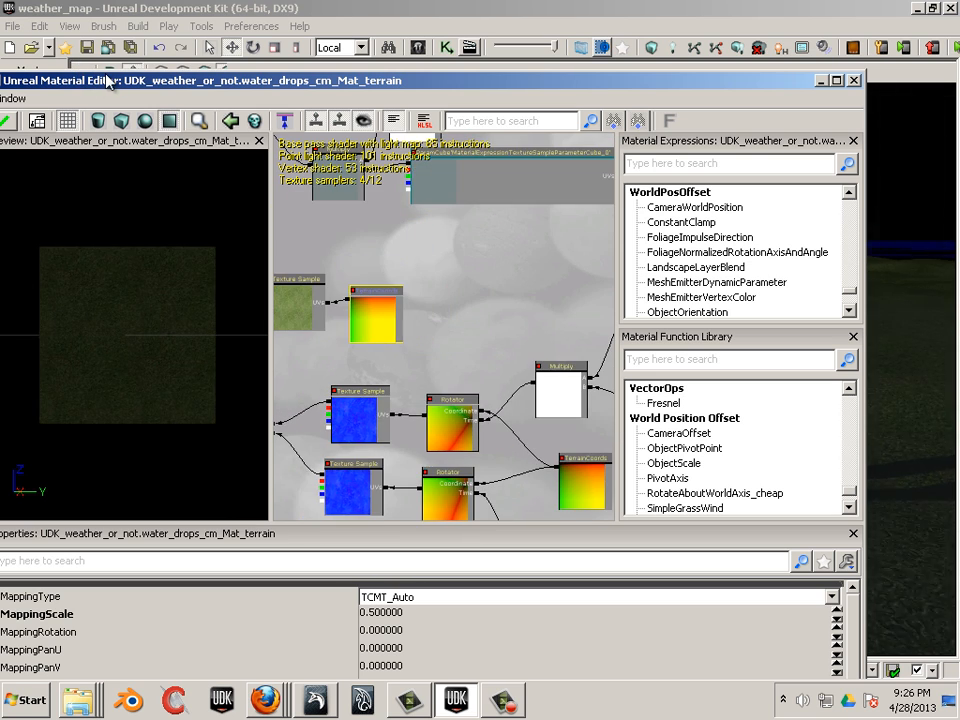
left_click_drag(388, 180, 321, 437)
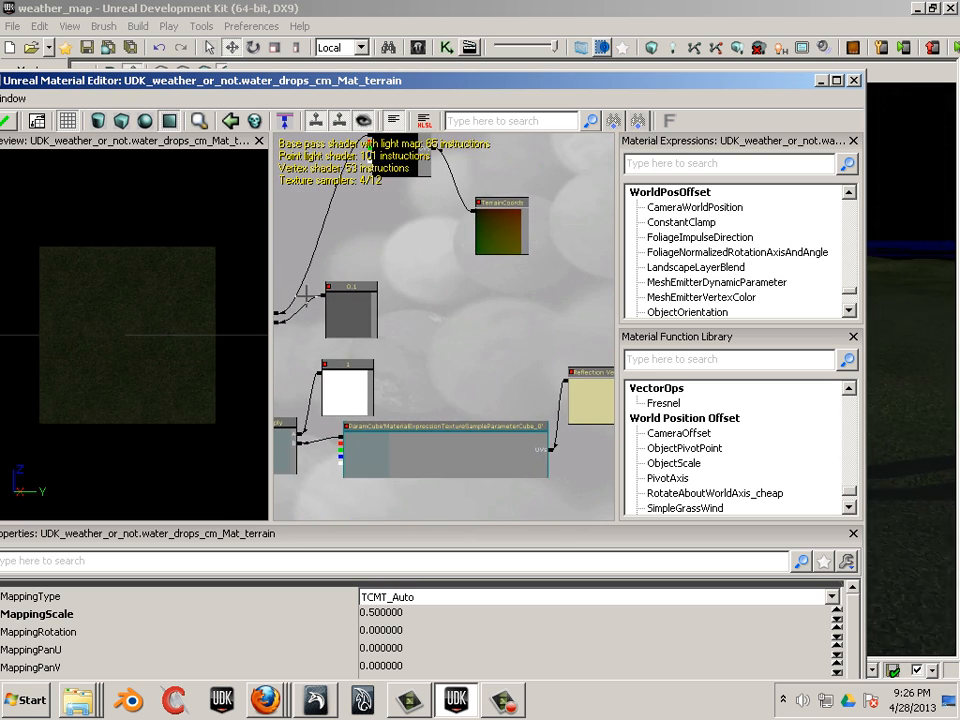
left_click_drag(369, 249, 323, 314)
scroll(323, 314, "up", 5)
left_click_drag(420, 291, 455, 366)
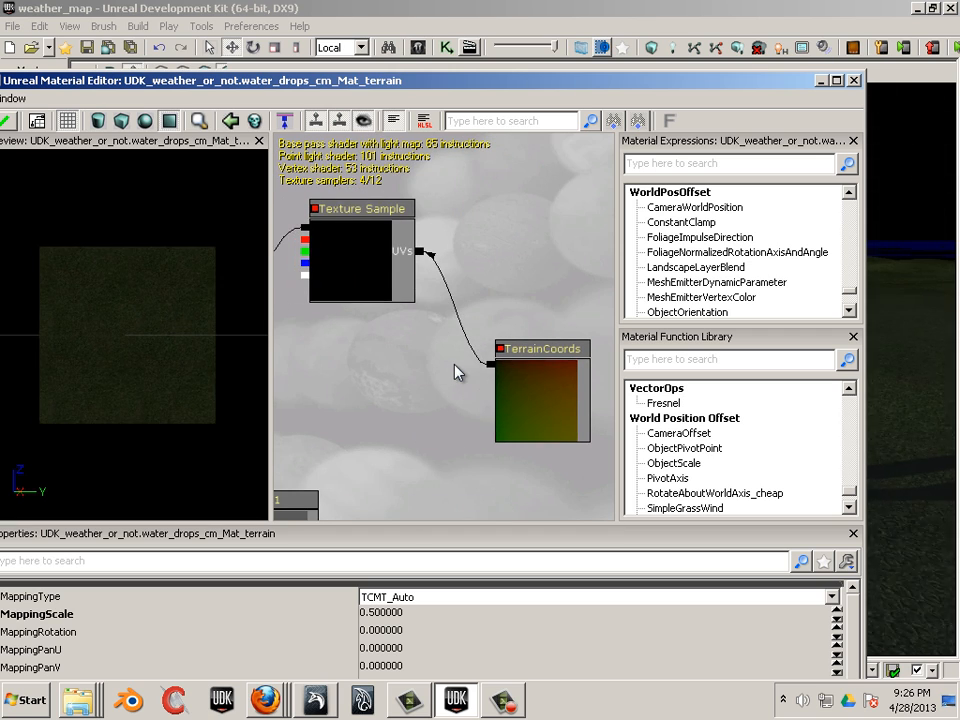
left_click(388, 257)
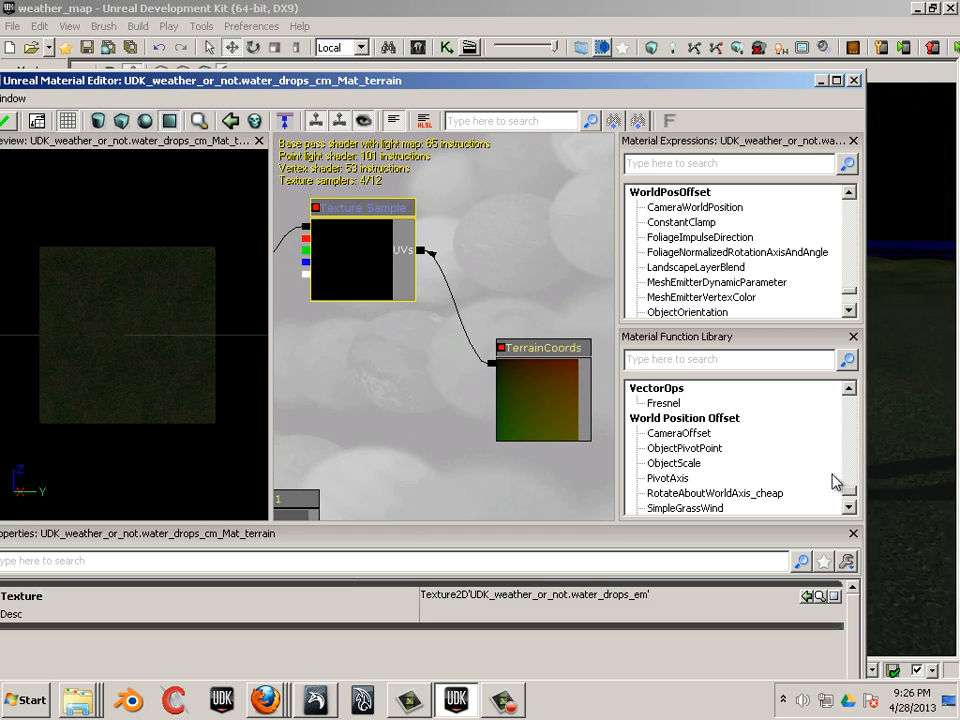
left_click(543, 398)
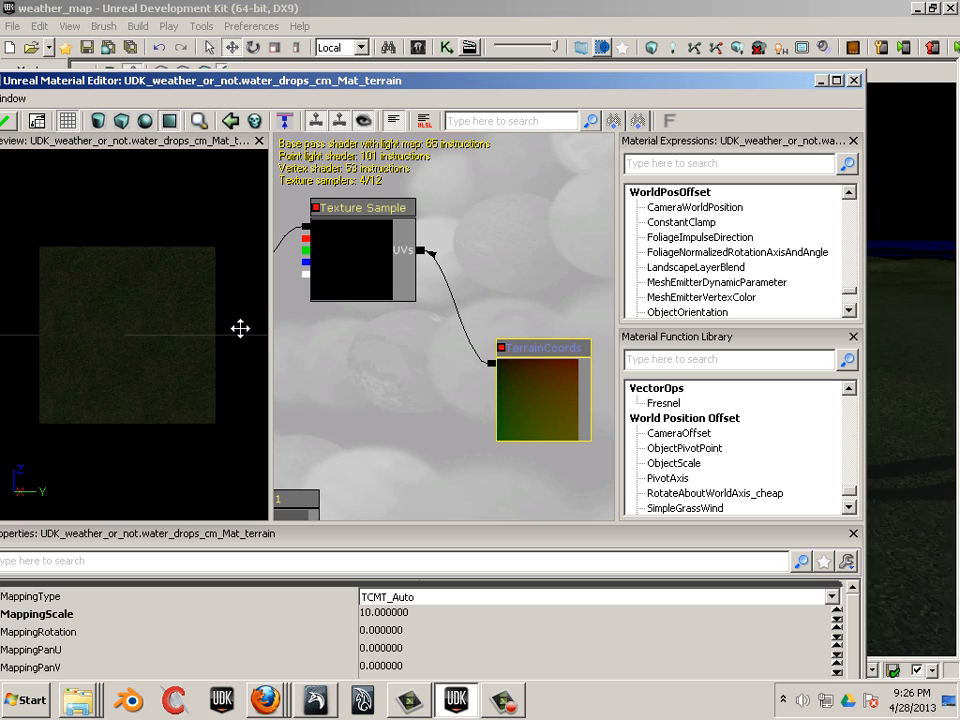
left_click(385, 613)
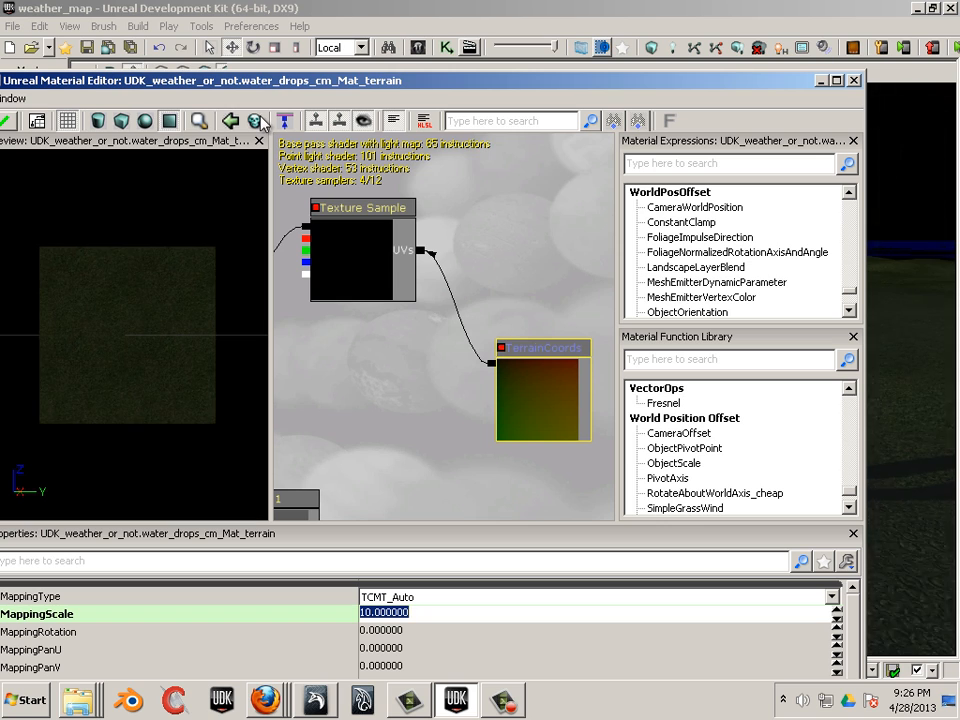
Create a new terrain at location 0, 0, 0 with 16 by 16 patches, keeping the remaining wizard defaults
left_click_drag(379, 464, 463, 474)
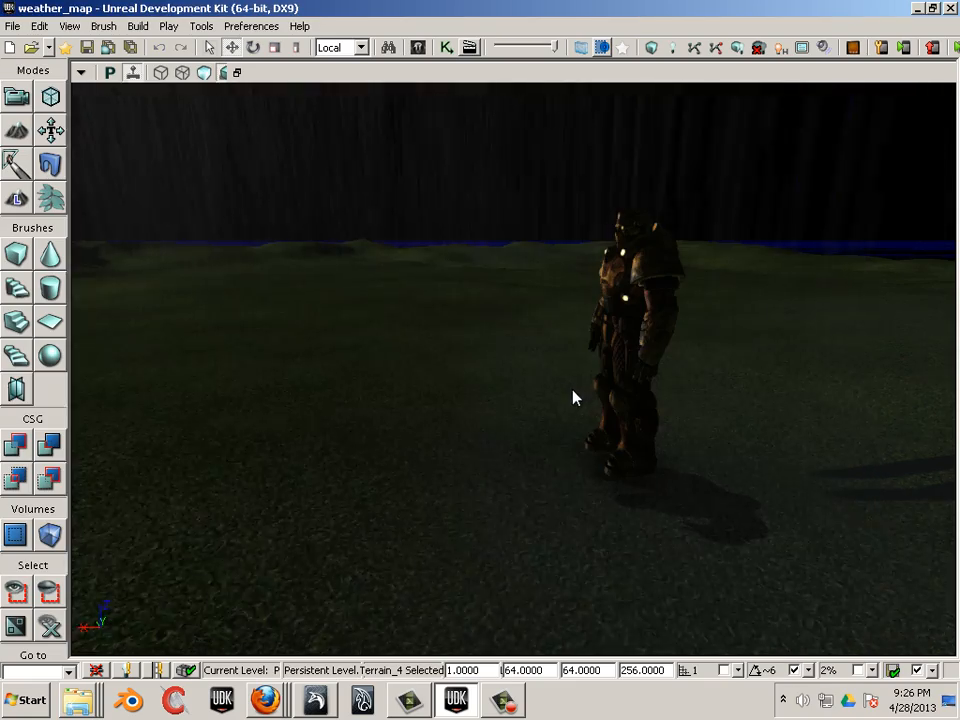
left_click_drag(573, 390, 558, 326)
key("alt+t")
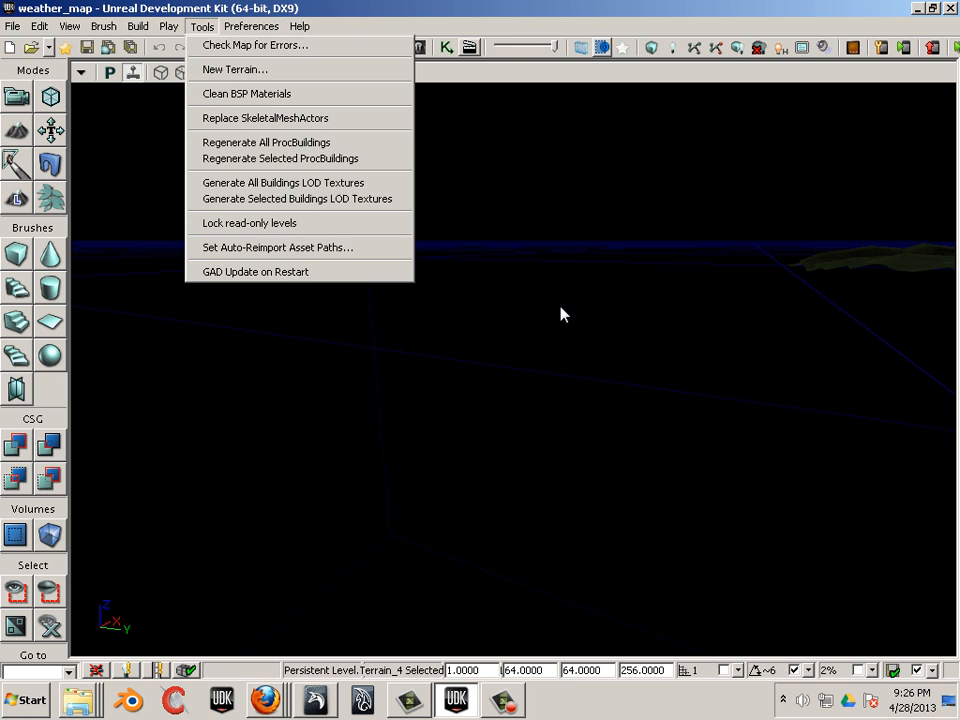
key("Down")
key("Down")
key("Return")
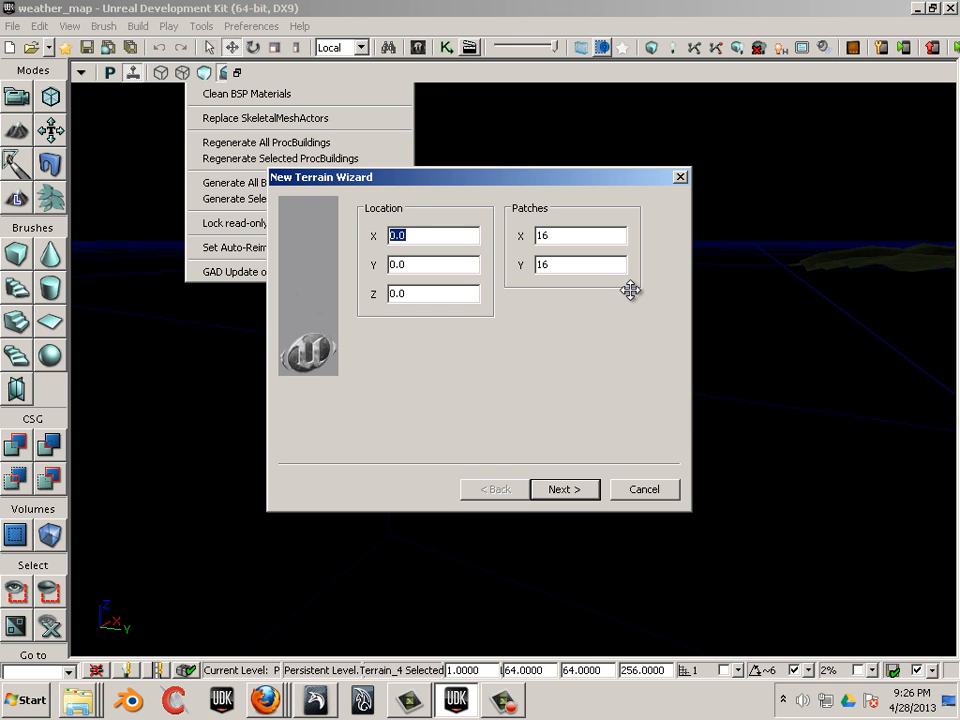
key("Return")
key("Return")
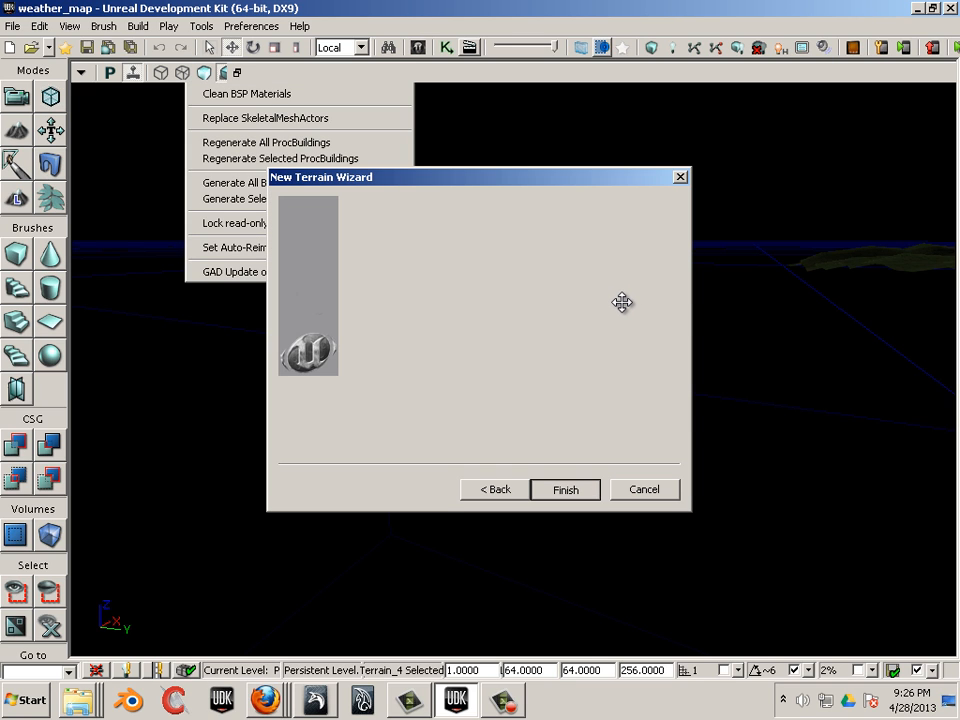
left_click_drag(249, 455, 373, 429)
left_click(407, 381)
left_click(212, 441)
left_click_drag(491, 531, 477, 508, "ctrl")
key("ctrl+z")
middle_click_drag(477, 508, 491, 448)
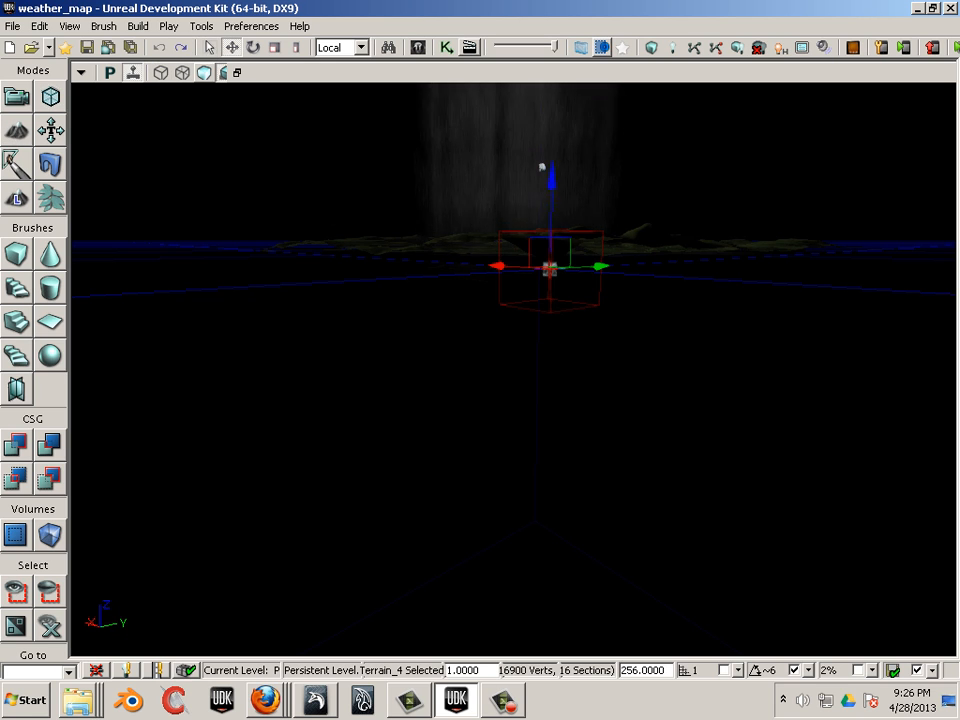
Switch the perspective viewport to unlit shading
left_click(204, 72)
left_click_drag(440, 260, 460, 210)
left_click(949, 140)
left_click_drag(952, 148, 951, 132)
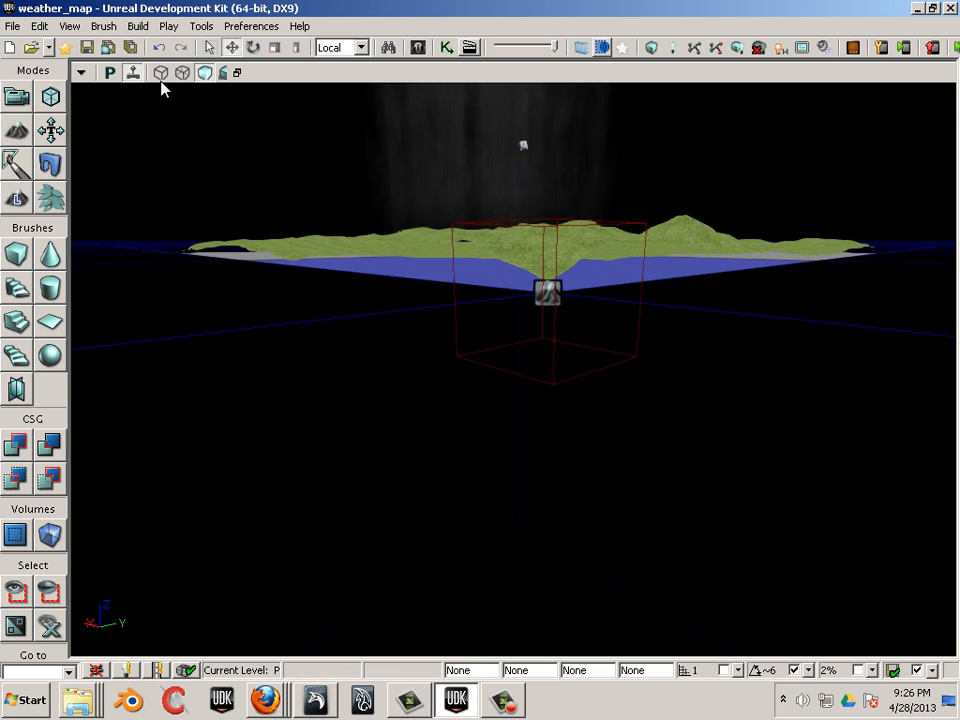
Select the new checkered terrain and move it along its Y axis until it sits beside the grass terrain
left_click(546, 290)
left_click_drag(342, 509, 303, 501)
middle_click_drag(303, 501, 312, 542)
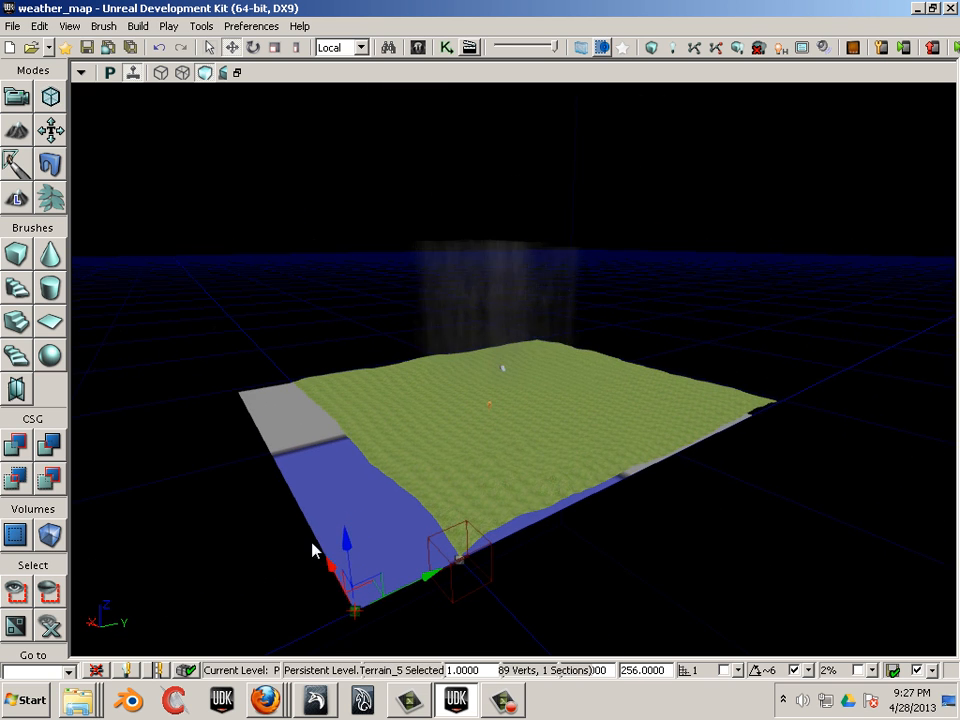
left_click_drag(331, 580, 339, 582)
right_click_drag(348, 561, 446, 551, "ctrl")
scroll(380, 552, "down", 5)
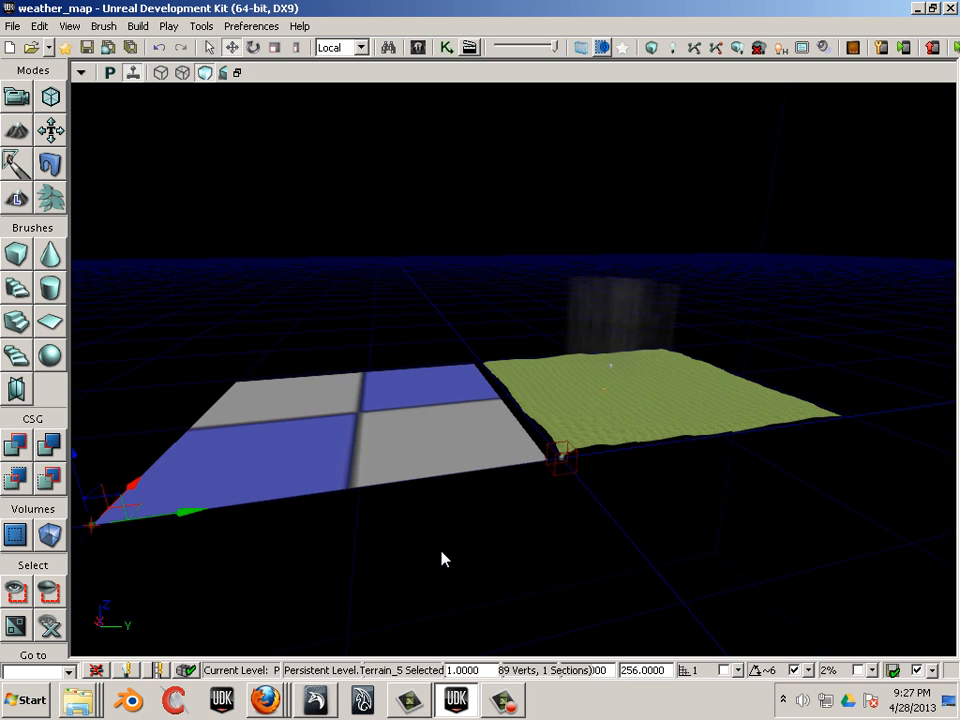
Move the skeletal mesh character from the grass terrain onto the new checkered terrain
left_click(622, 325)
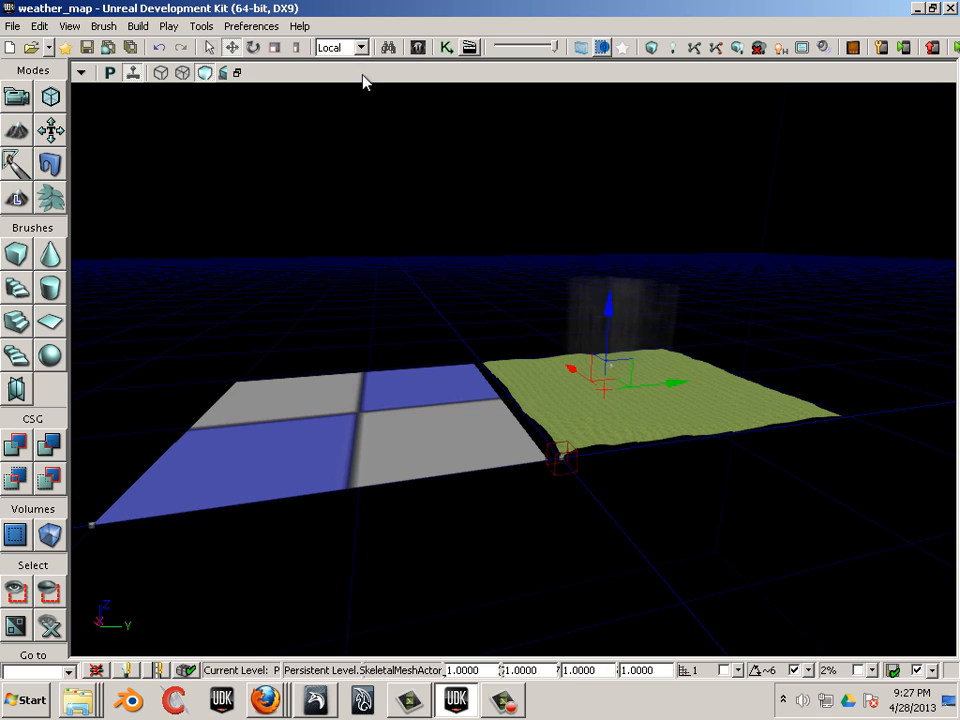
left_click(418, 49)
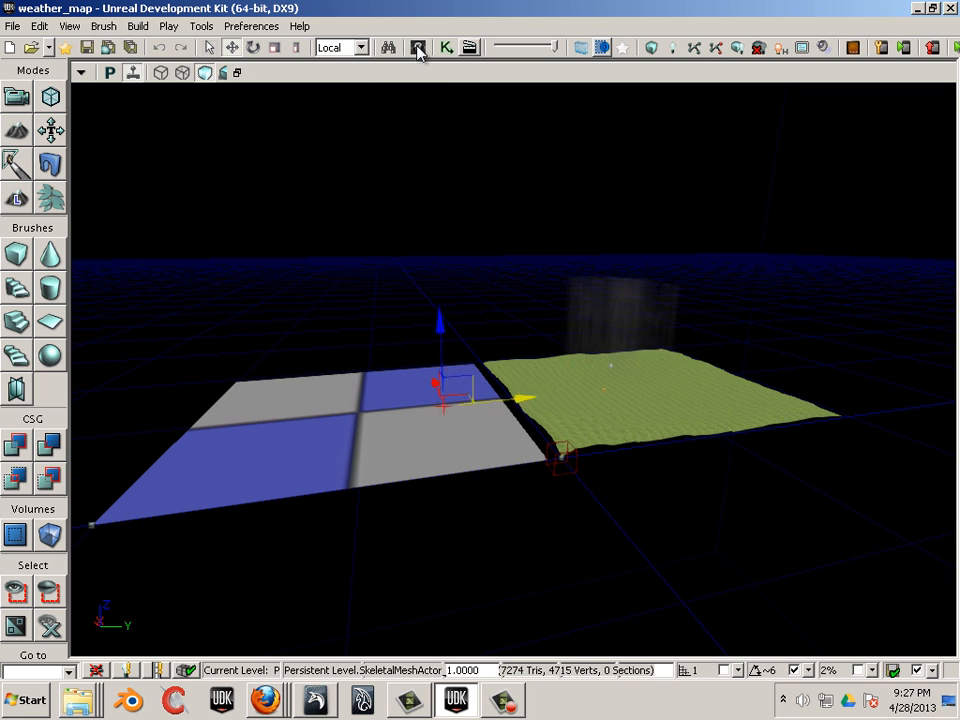
right_click_drag(418, 47, 440, 69, "ctrl")
left_click_drag(450, 95, 673, 174)
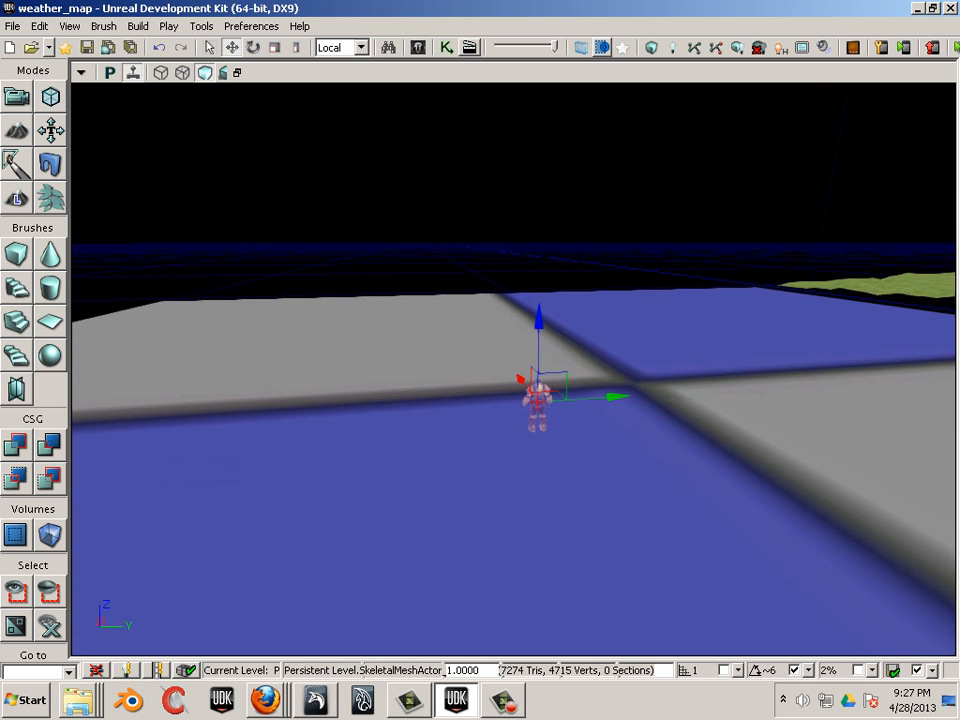
Duplicate the water_drops_cm_Mat_terrain material in the UDK_weather_or_not package as water_drops_cm_Mat_terrain2
key("F4")
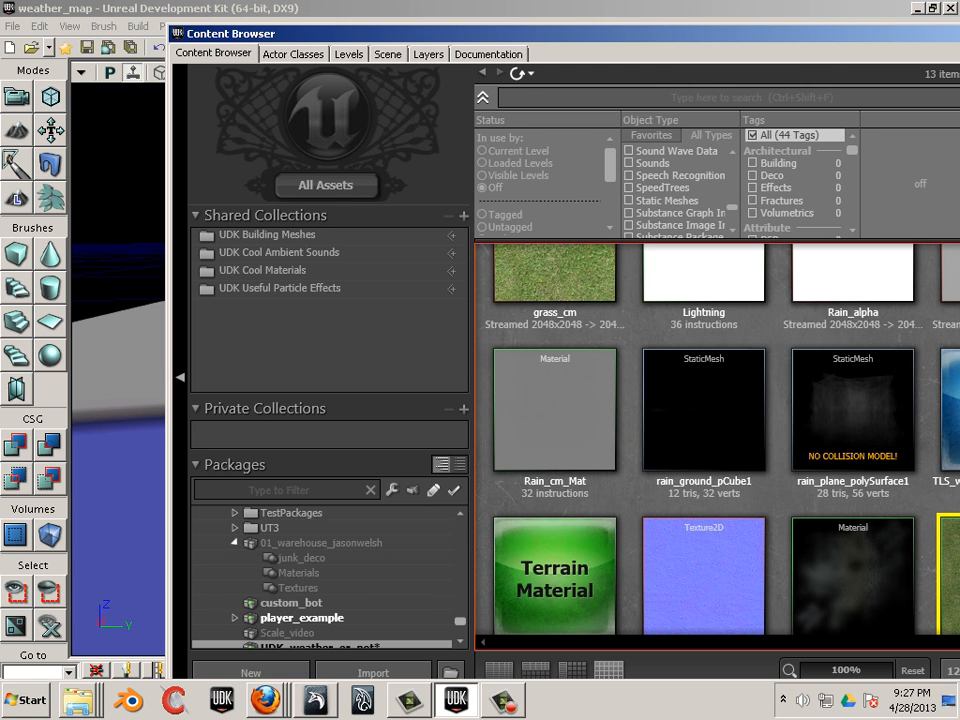
double_click(640, 33)
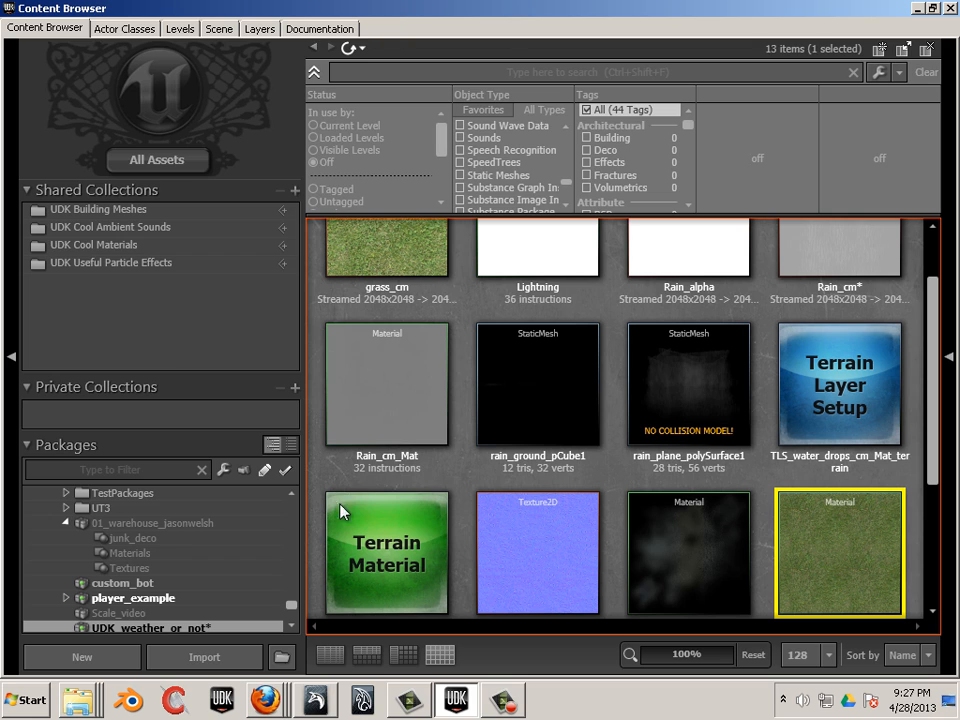
key("ctrl+w")
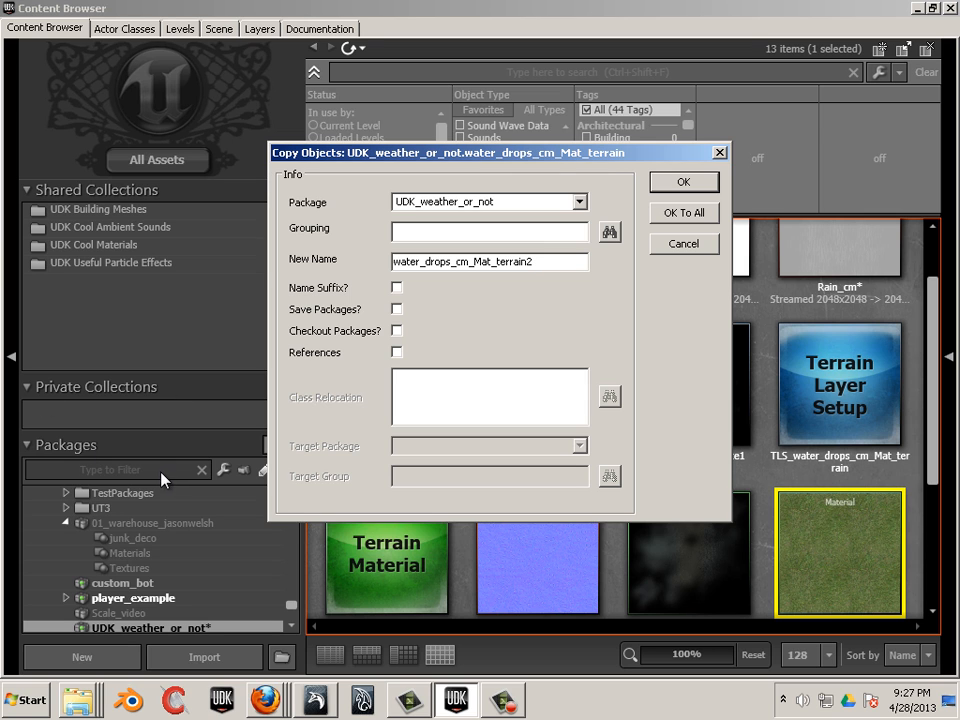
key("Return")
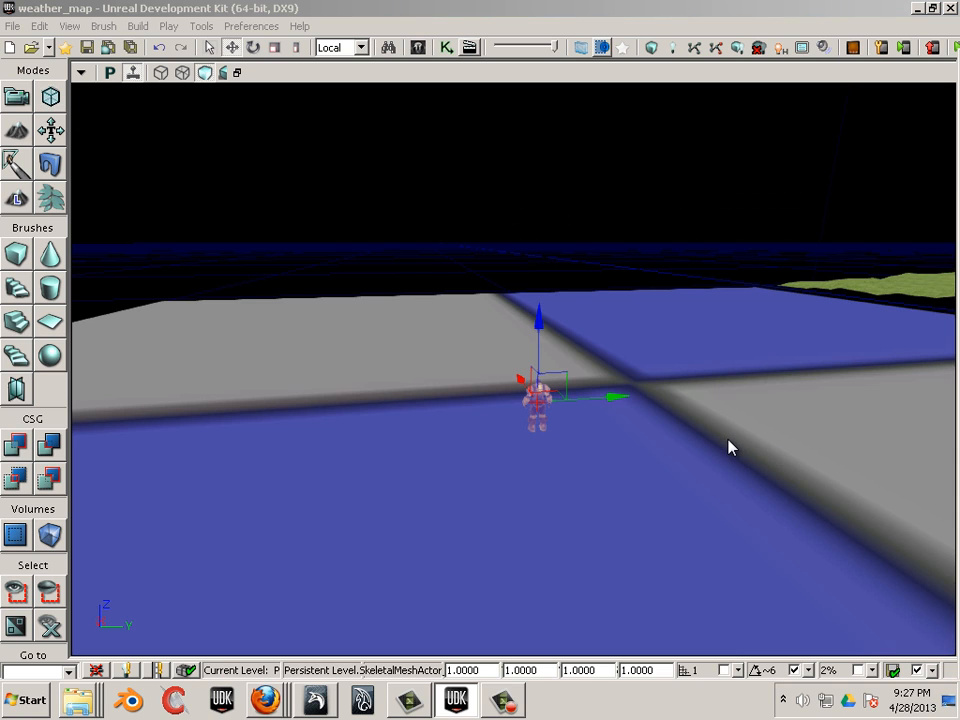
Open the terrain editor and make Terrain_5 the active terrain
left_click(716, 450)
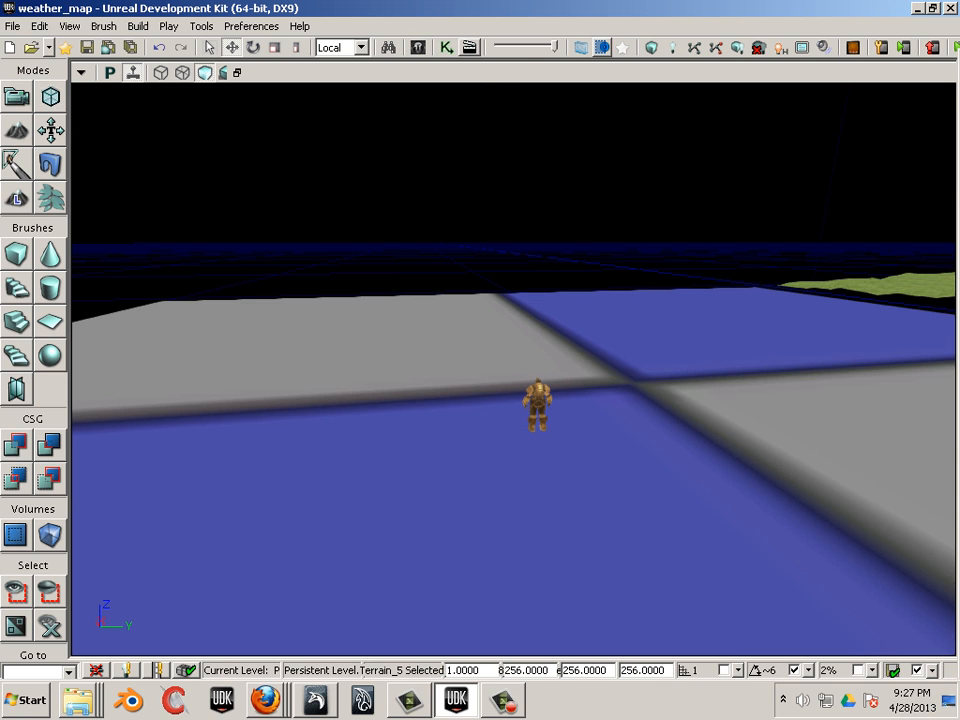
double_click(878, 287)
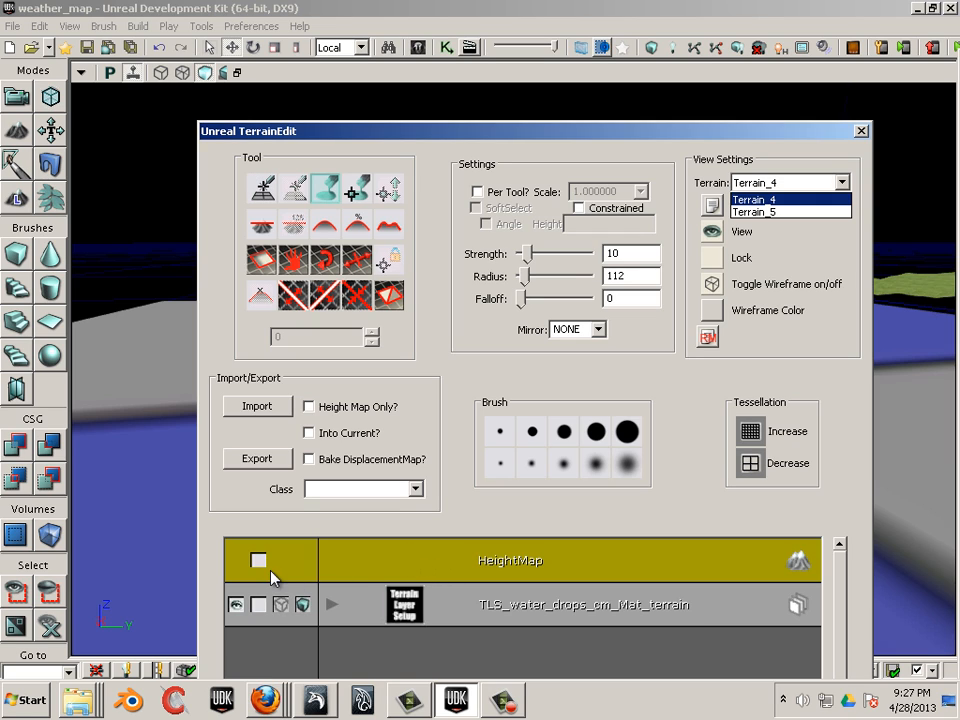
key("Down")
key("Return")
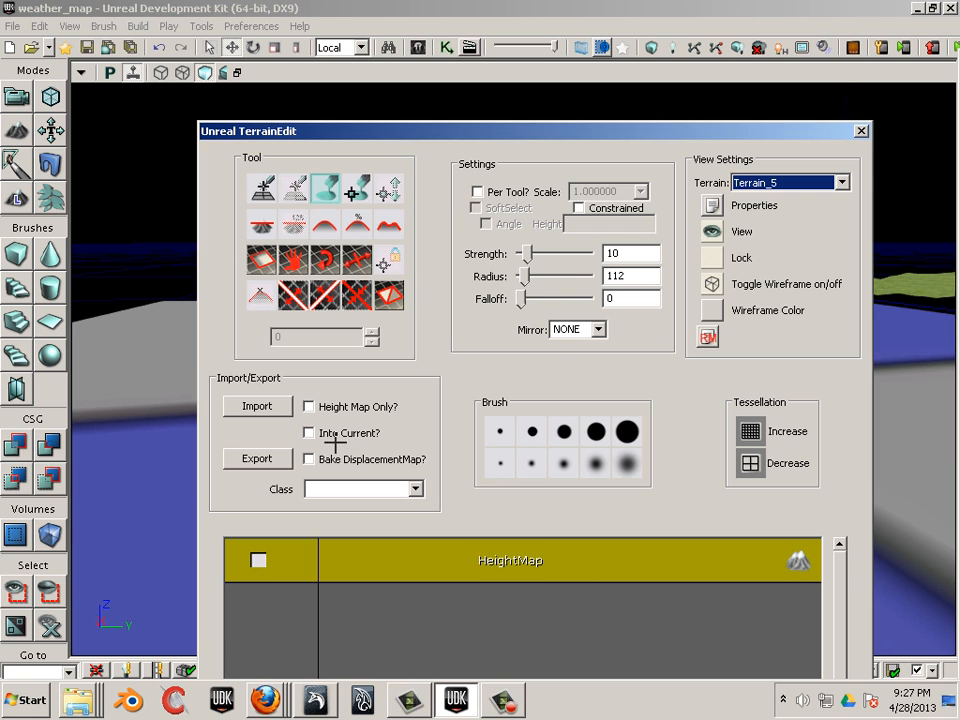
Start a new terrain setup layer from material for Terrain_5 and choose UDK_weather_or_not as its package
right_click(553, 568)
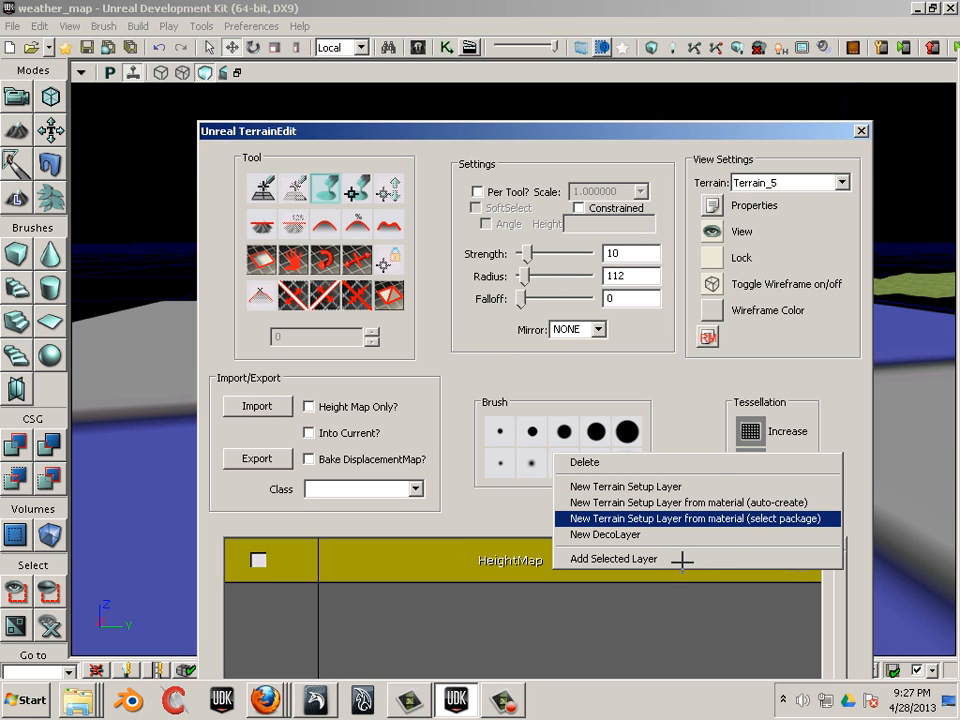
left_click(690, 518)
left_click(534, 190)
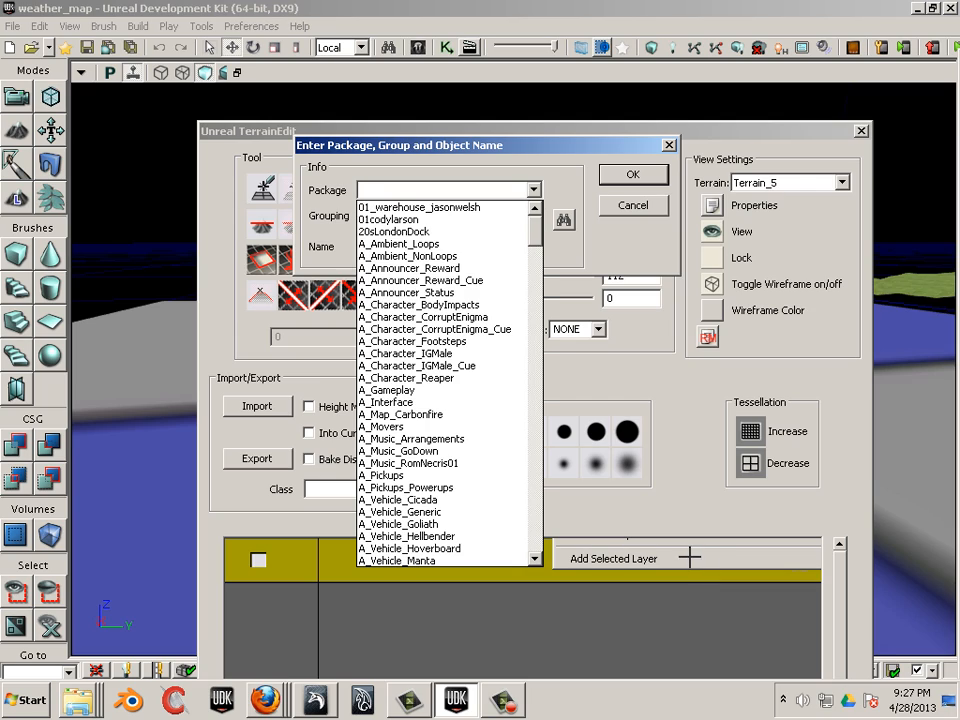
scroll(450, 290, "down", 3)
left_click_drag(535, 239, 535, 530)
scroll(379, 533, "down", 2)
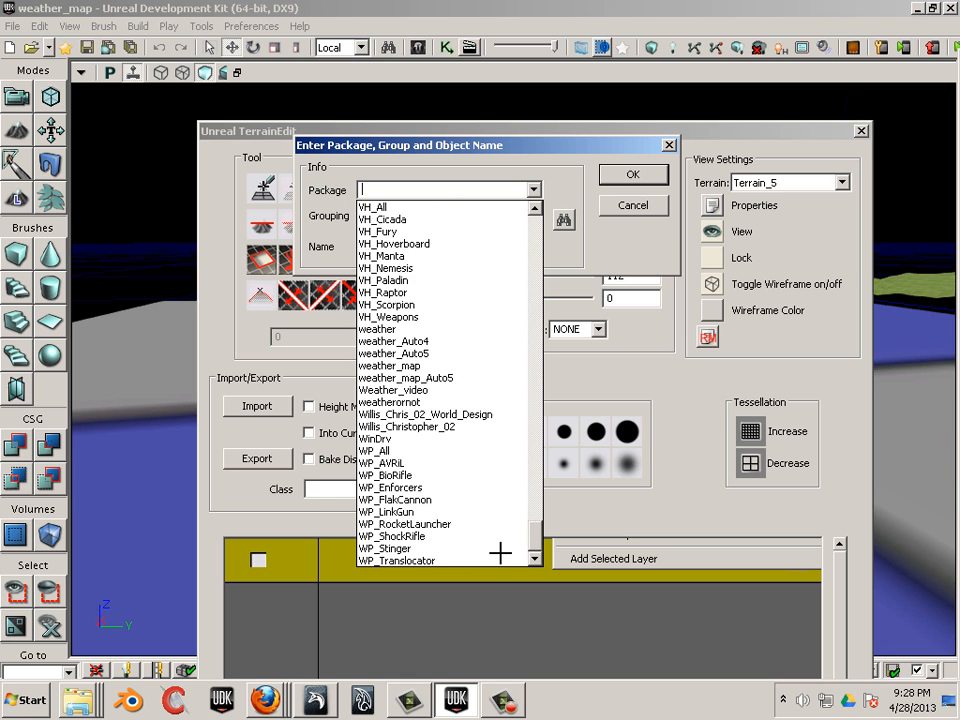
scroll(498, 553, "up", 4)
scroll(498, 553, "down", 3)
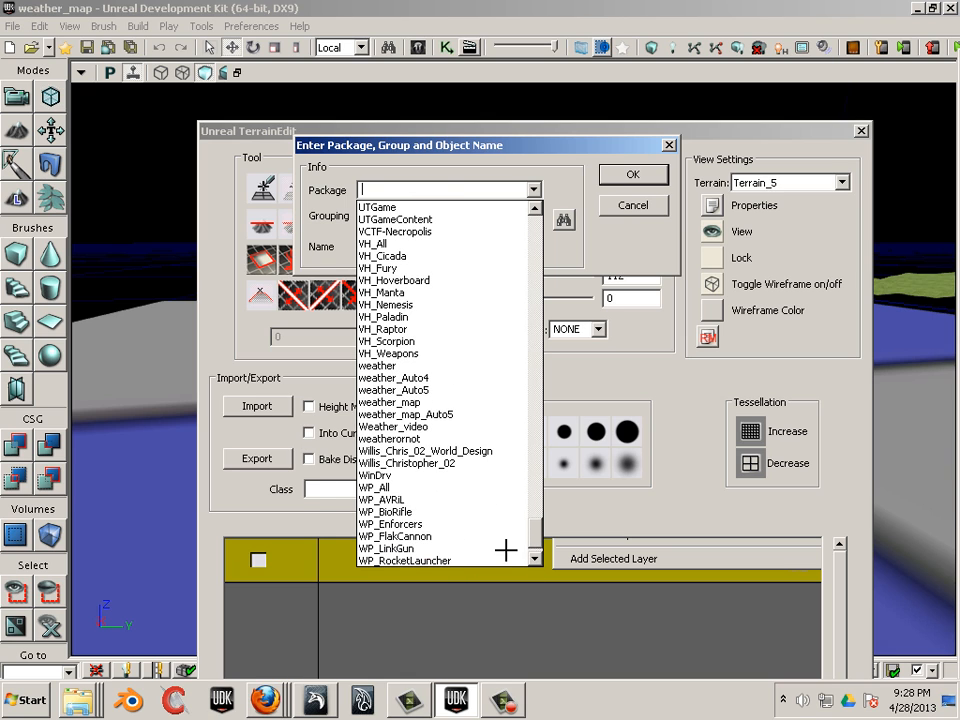
scroll(613, 158, "down", 1)
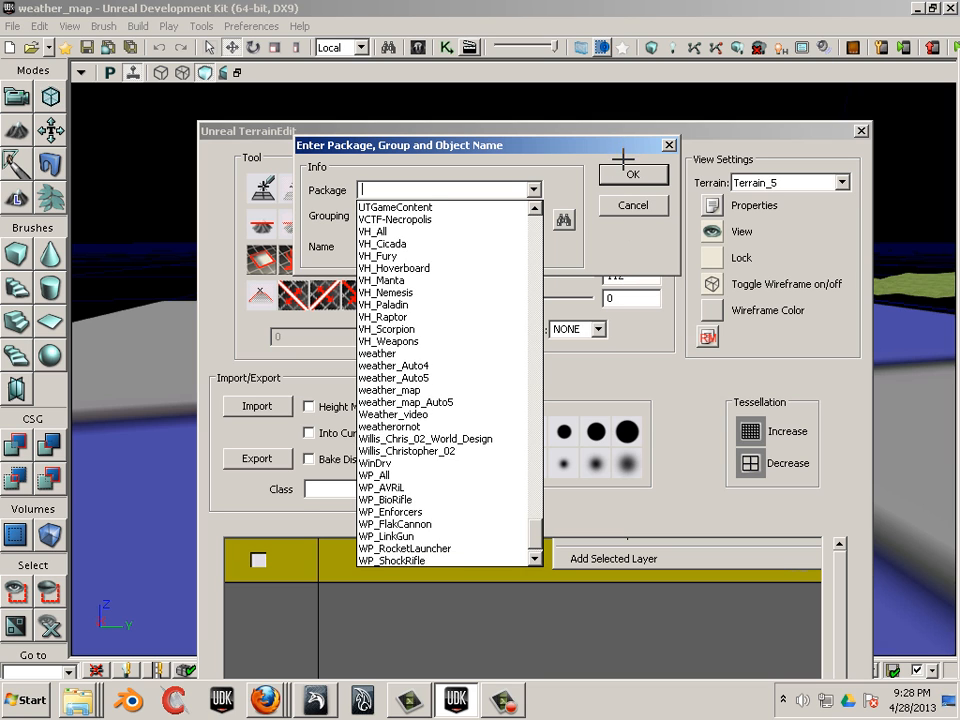
scroll(622, 158, "up", 15)
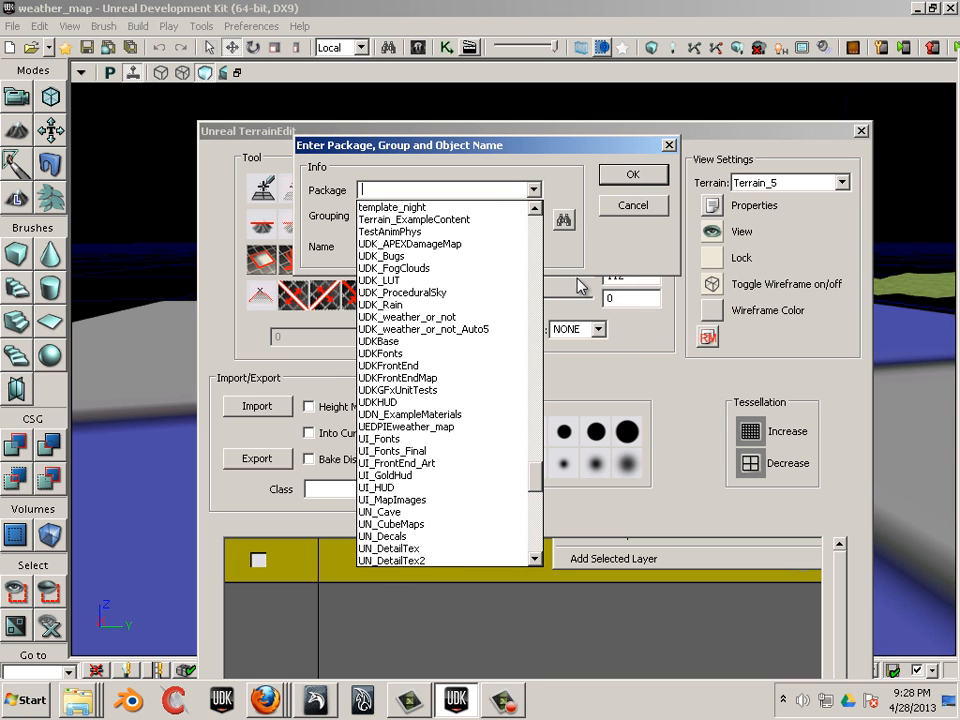
scroll(521, 223, "up", 2)
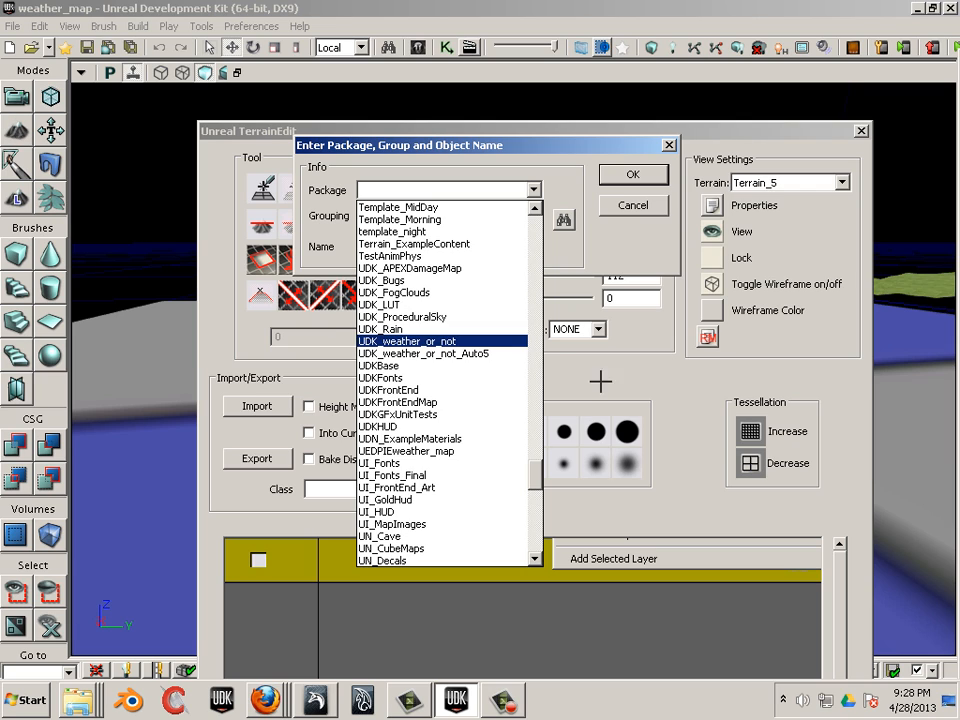
key("Return")
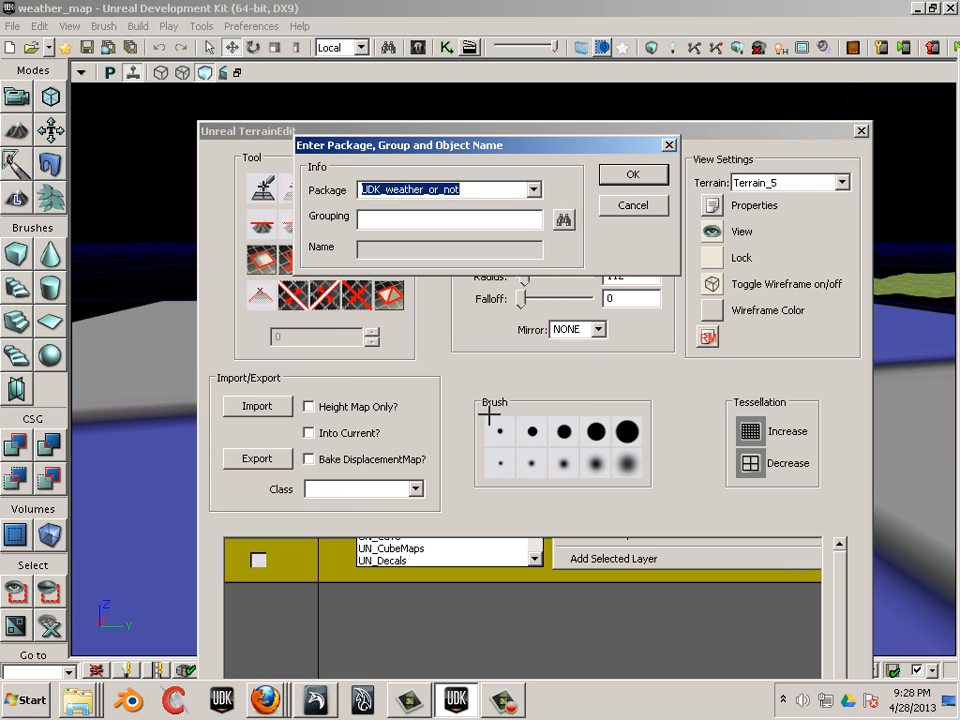
Create the setup layer under the grouping test and close the terrain editor
key("Tab")
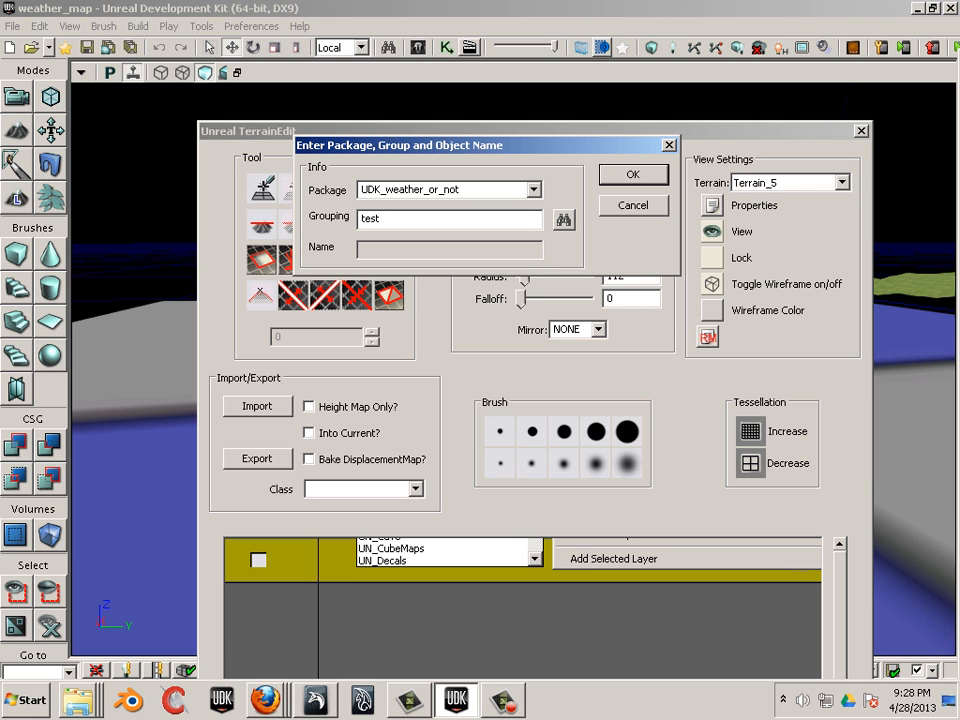
key("Escape")
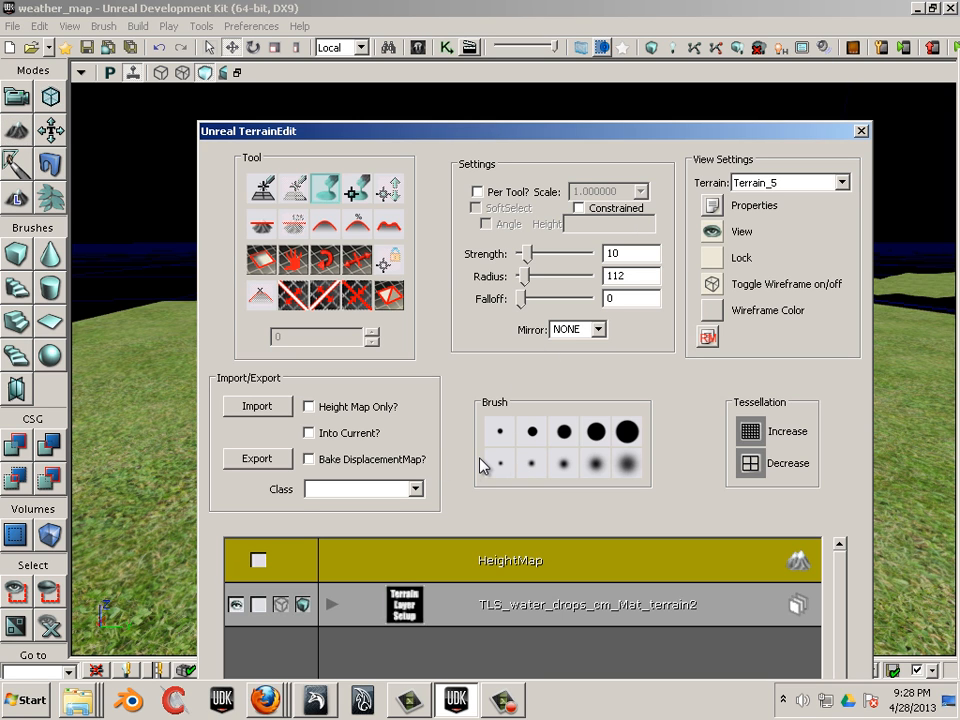
key("ctrl+shift+f")
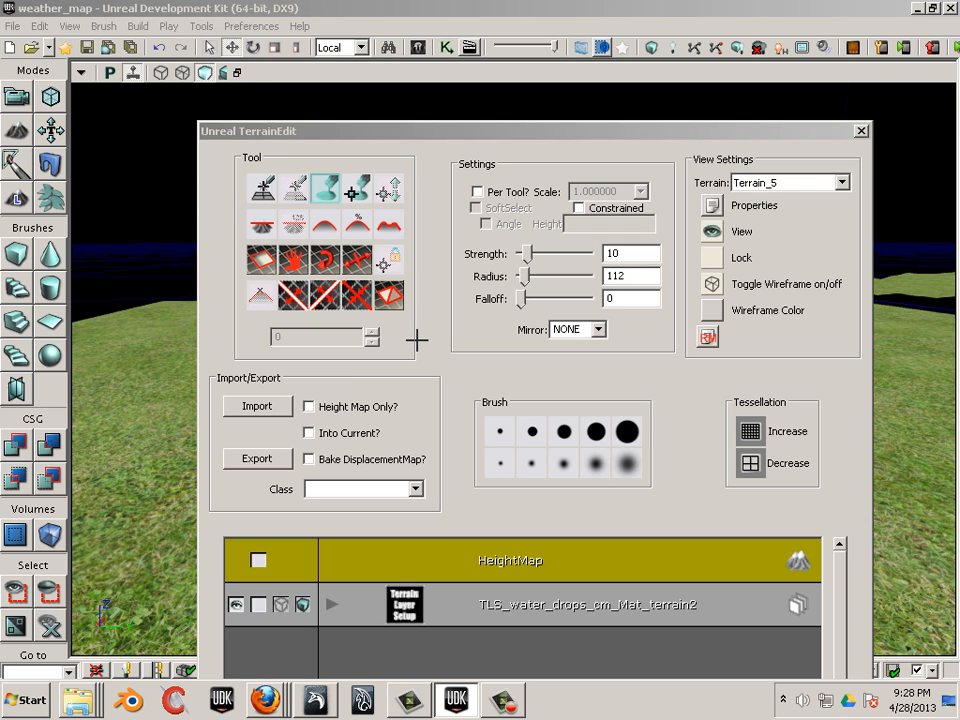
left_click_drag(416, 342, 405, 342)
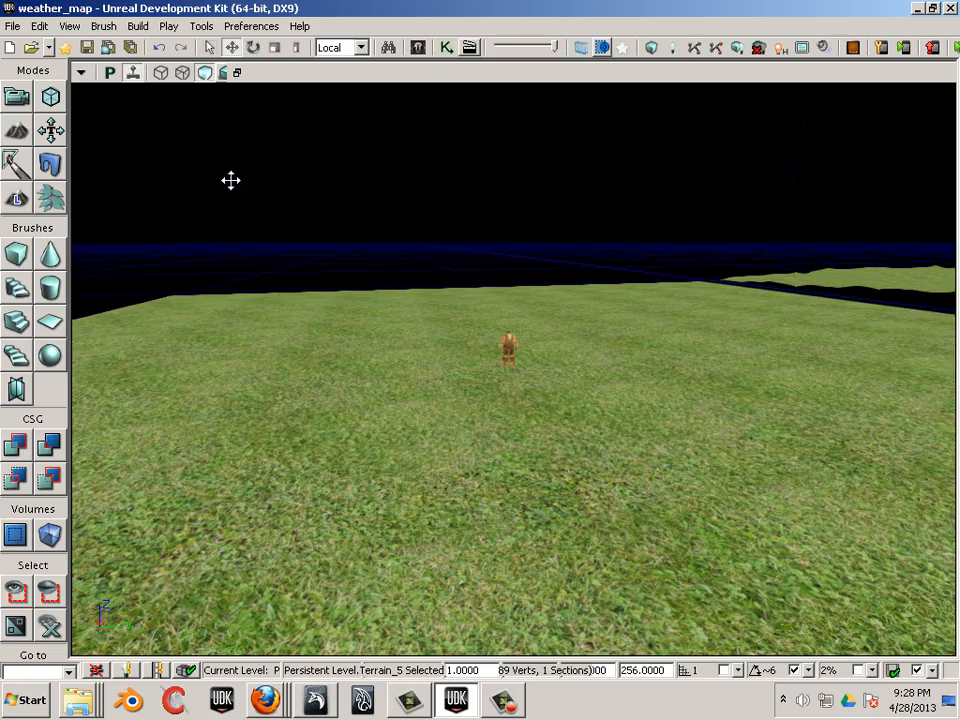
Examine the scale of the grass texture on the new terrain around the skeletal mesh character
key("alt+4")
left_click_drag(219, 184, 203, 76)
mouse_move(230, 418)
left_mouse_down()
mouse_move(229, 429)
mouse_move(197, 429)
mouse_move(218, 426)
left_mouse_up()
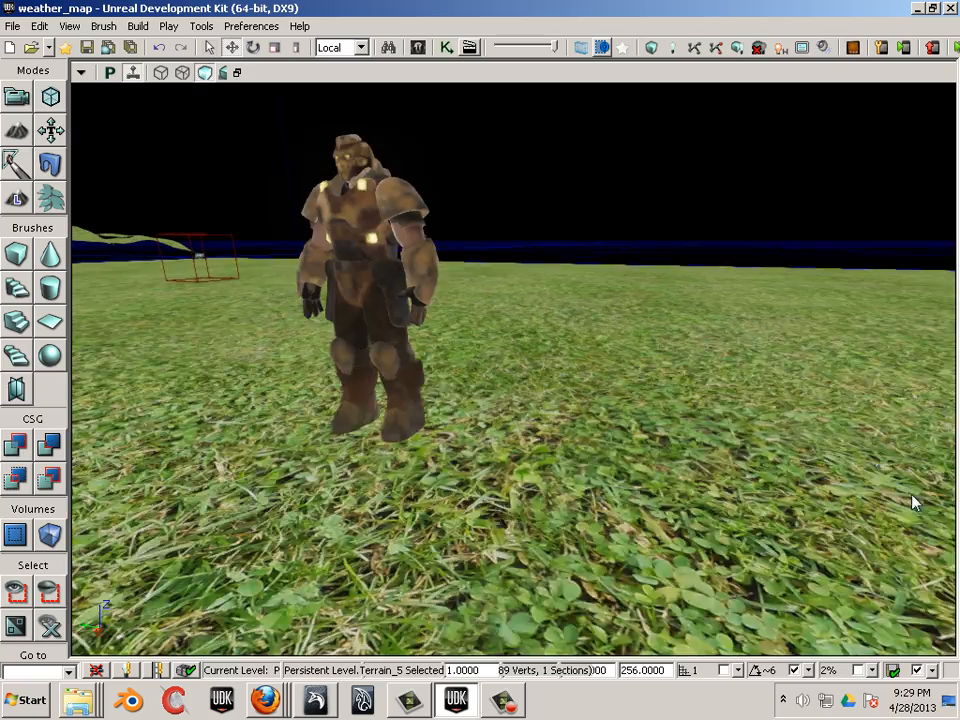
left_click_drag(912, 495, 931, 498)
left_click_drag(448, 234, 754, 334)
left_click_drag(437, 172, 404, 178)
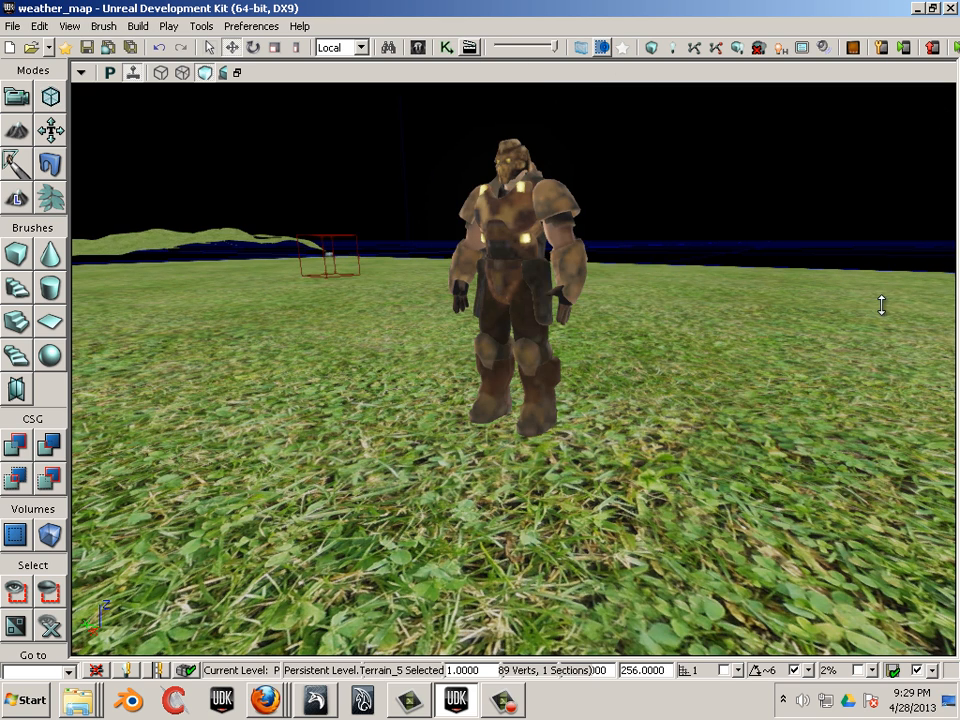
left_click_drag(428, 254, 150, 527)
left_click_drag(427, 437, 334, 486)
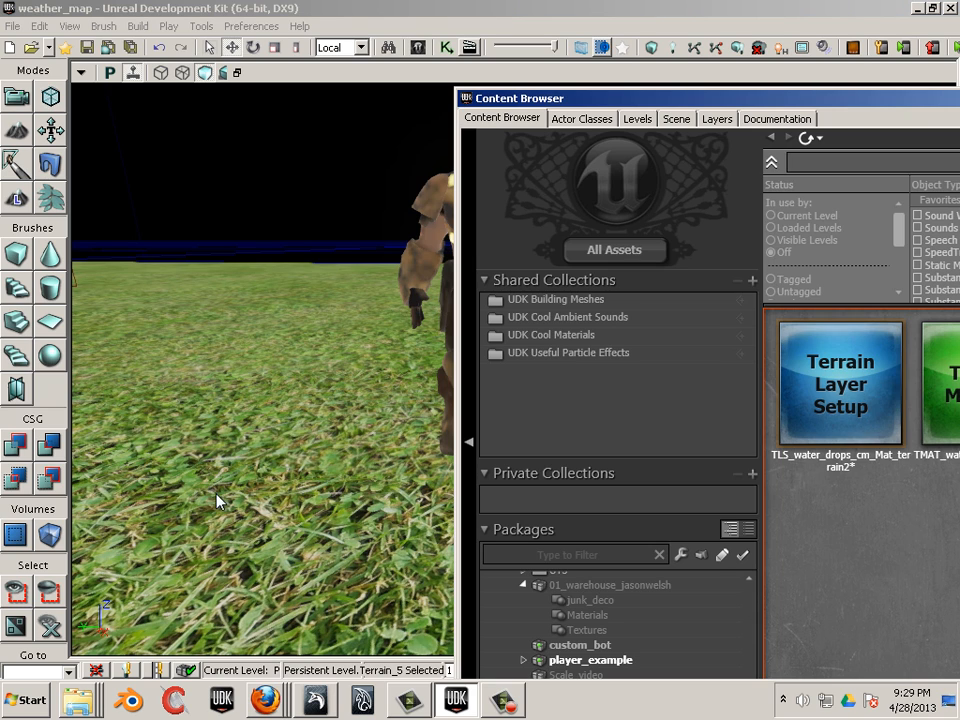
Open the water_drops_cm_Mat_terrain2 material from the UDK_weather_or_not package in the material editor
key("super+Up")
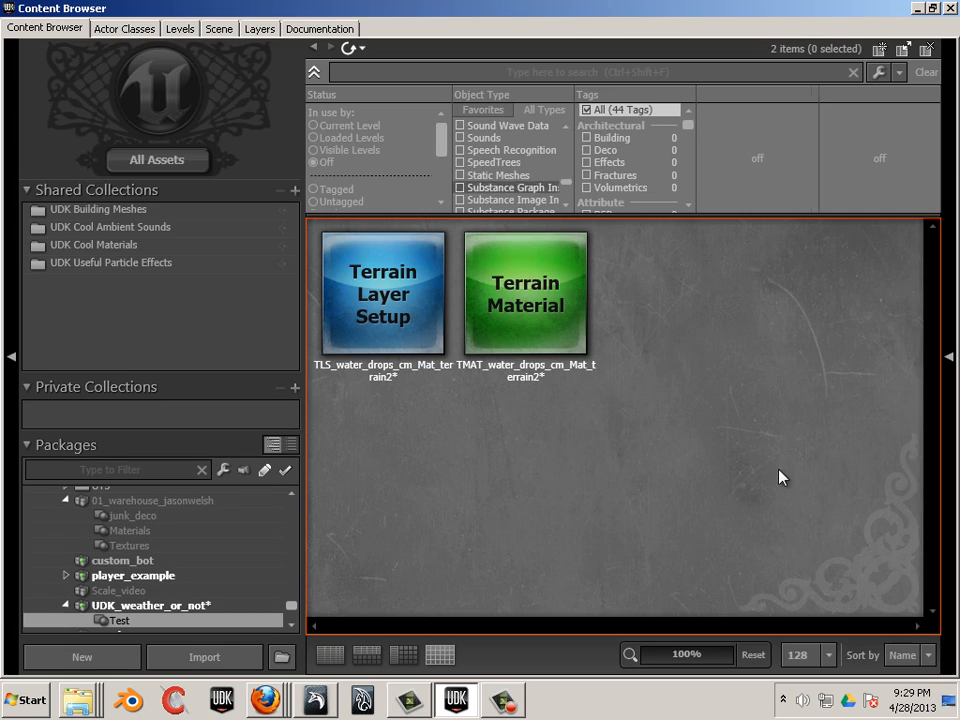
left_click(150, 606)
scroll(703, 407, "down", 5)
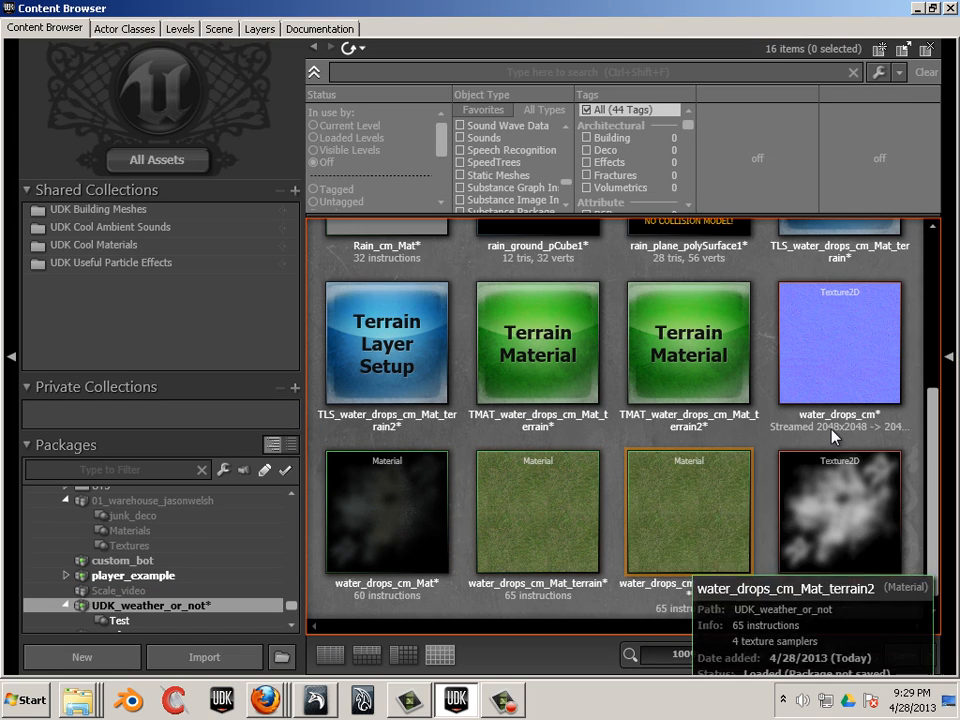
left_click(692, 512)
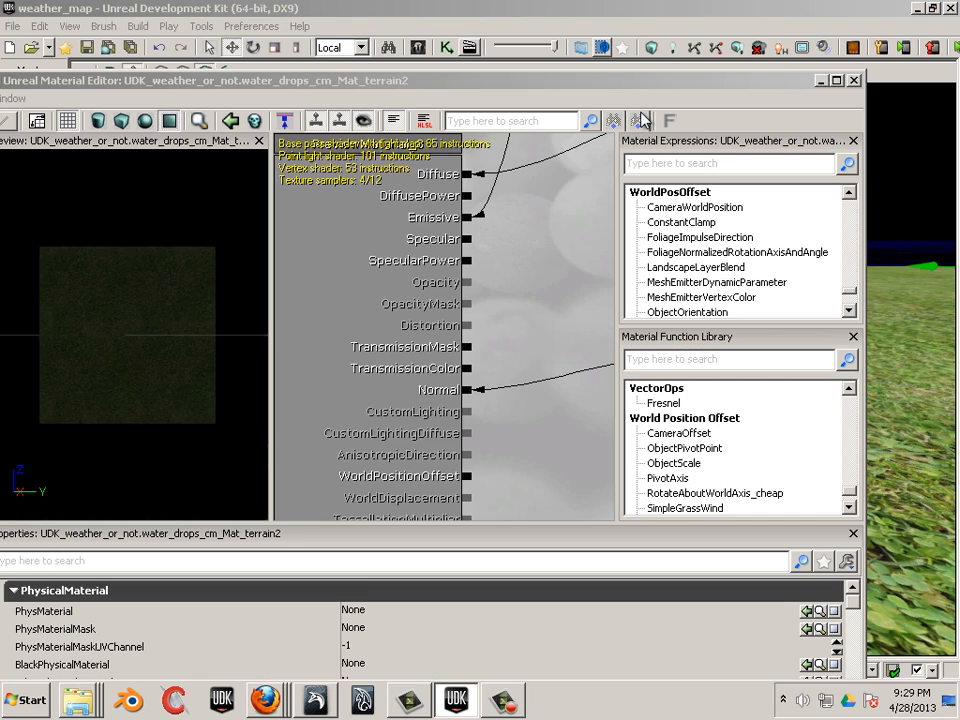
Select the TerrainCoords node feeding the grass Texture Sample and move the material editor aside to expose the viewport
left_click_drag(596, 172, 478, 245)
left_click_drag(596, 196, 463, 212)
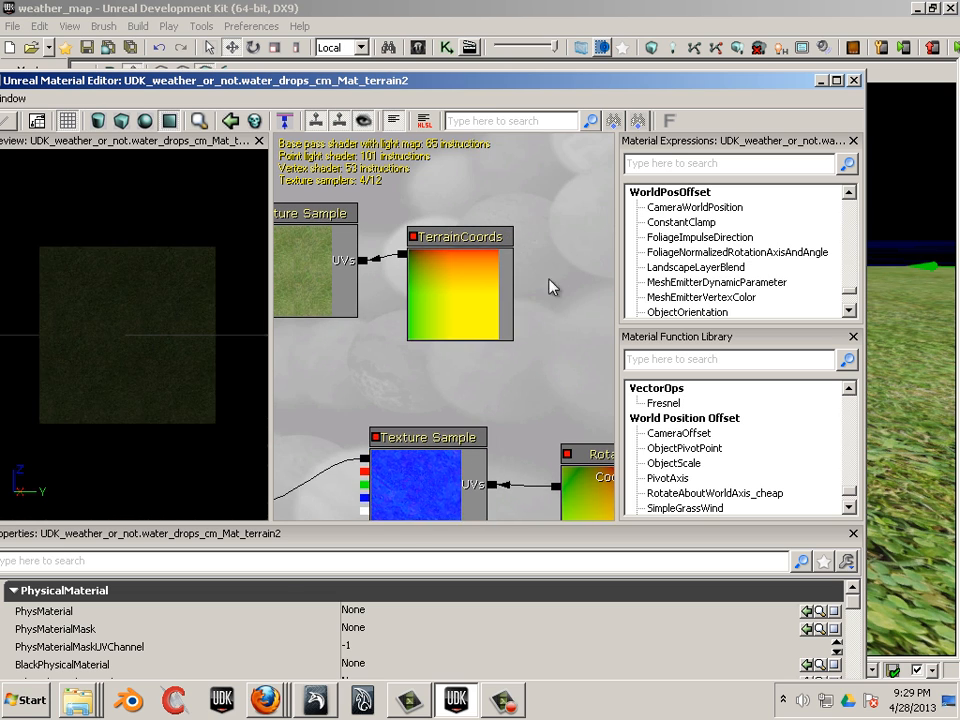
left_click(461, 296)
left_click_drag(308, 514, 105, 360)
left_click_drag(600, 345, 484, 252)
left_click_drag(582, 200, 958, 496)
left_click(525, 262)
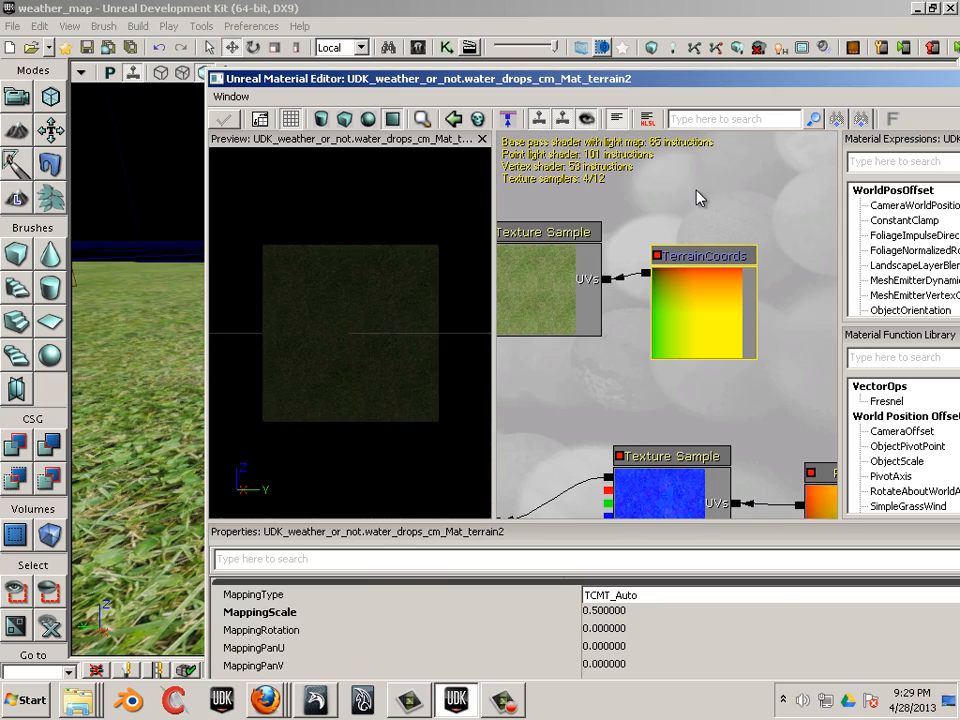
left_click_drag(600, 79, 765, 44)
Set the grass TerrainCoords node's MappingScale to 0.2 and apply the material change
left_click_drag(203, 481, 834, 372)
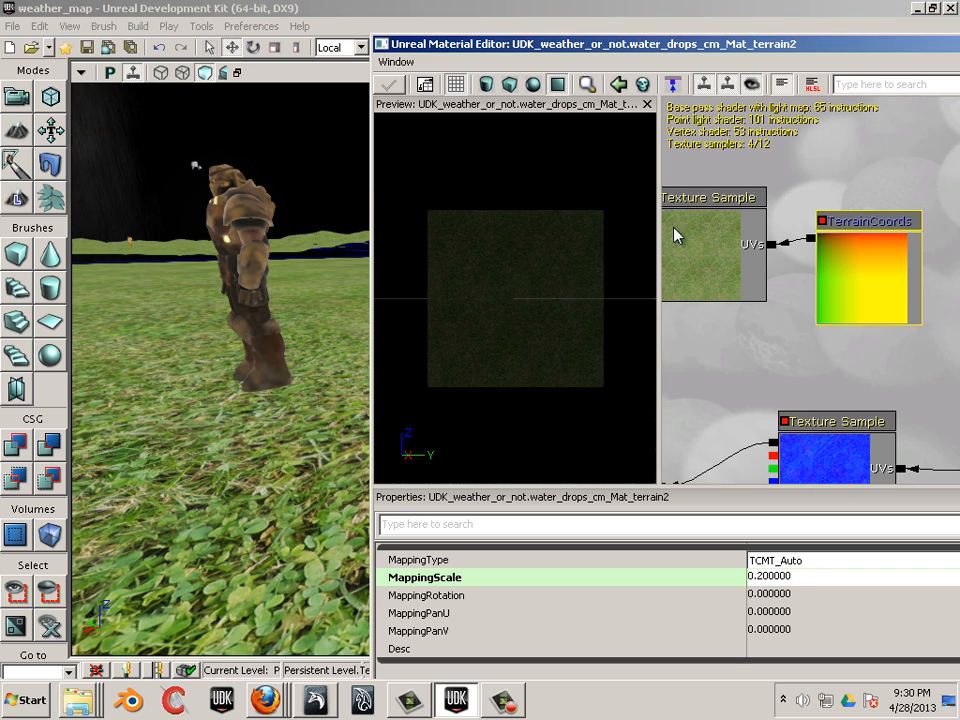
left_click(500, 238)
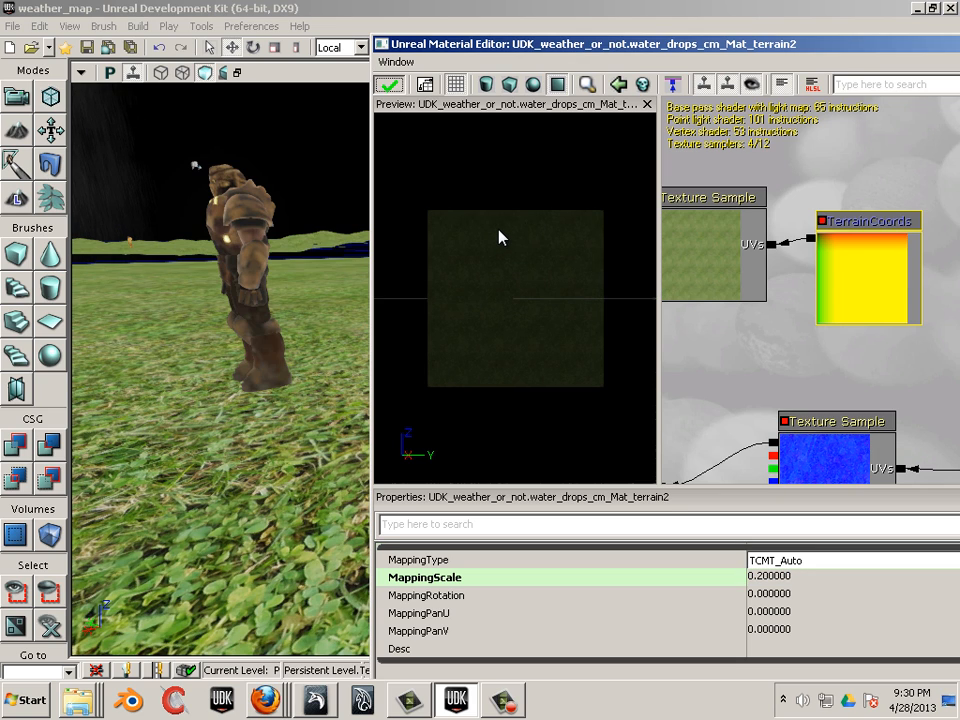
key("Return")
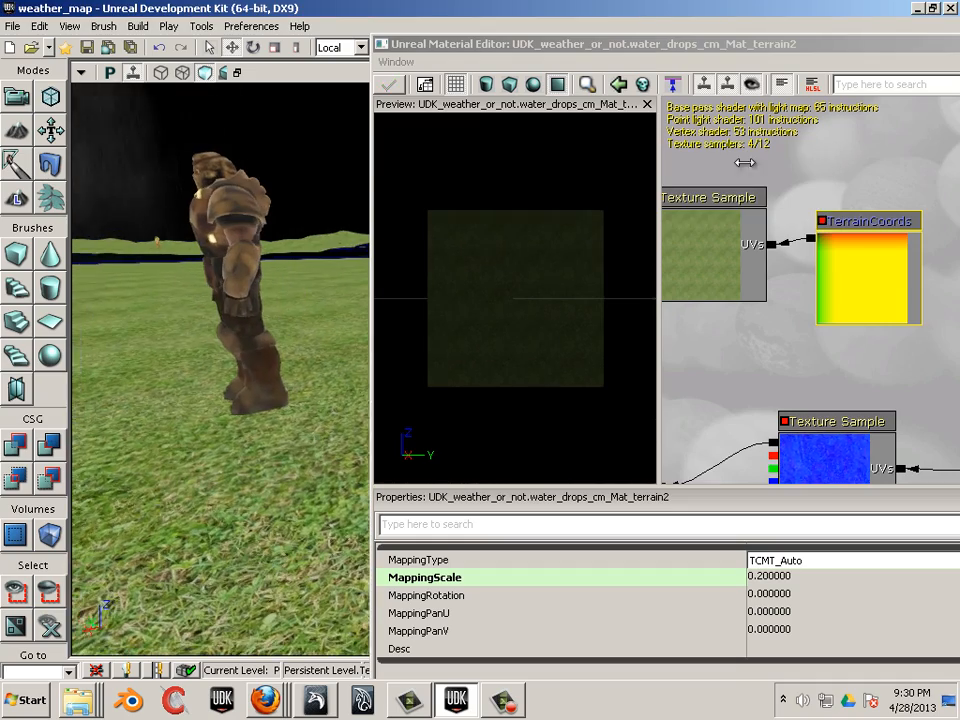
Set the grass TerrainCoords node's MappingScale to 0.25 and apply it to the material
left_click(796, 90)
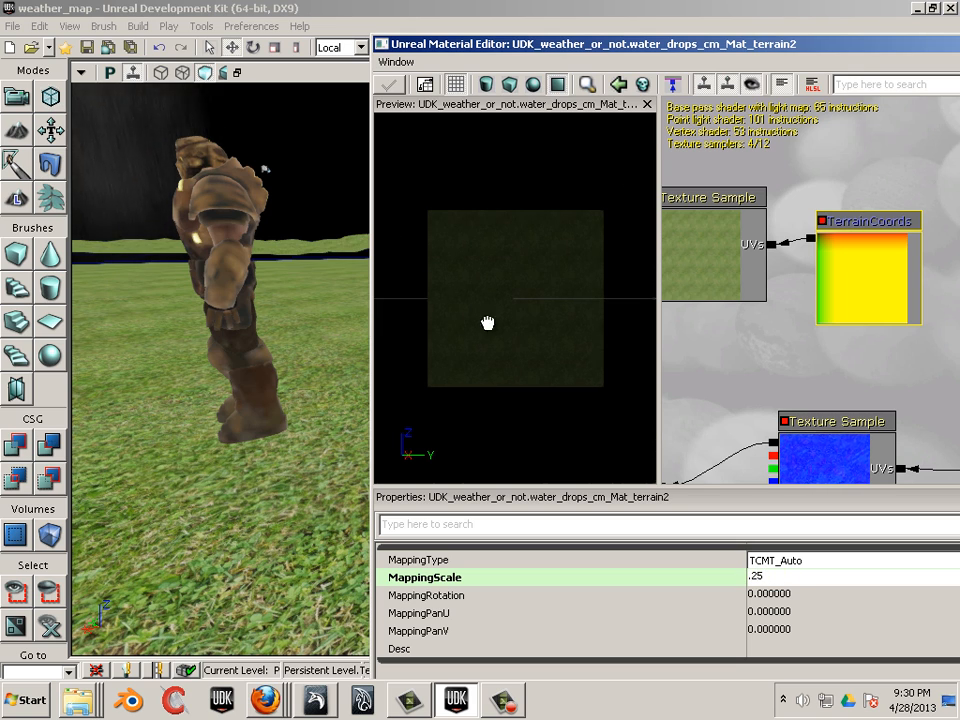
key("Return")
left_click(454, 157)
key("Return")
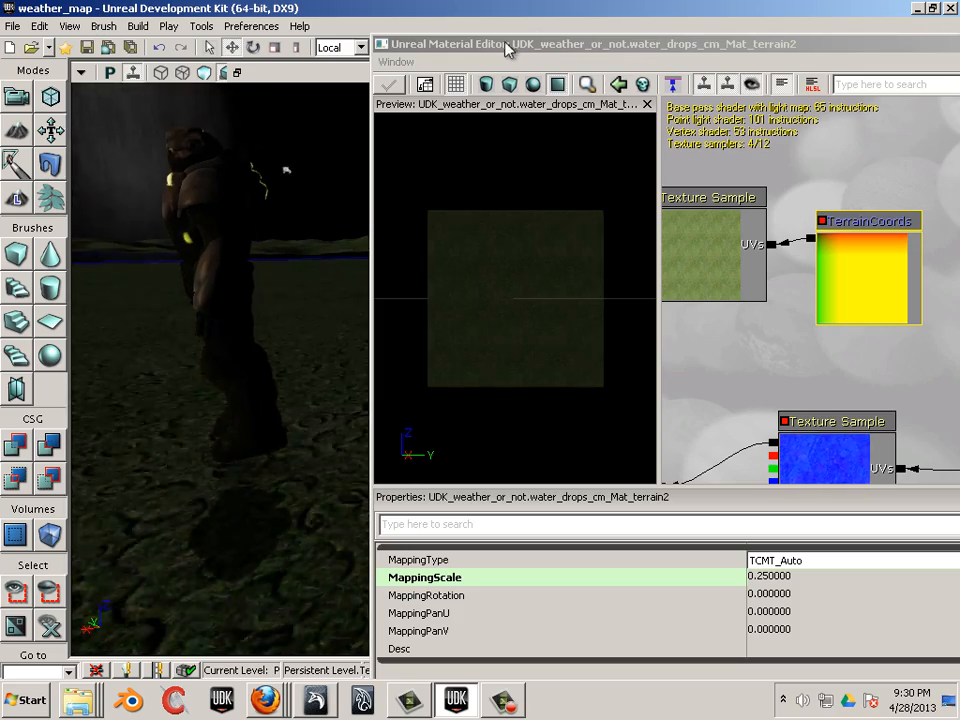
Locate and select the TerrainCoords node that feeds the two Rotator nodes in the water-drops part of the graph
left_click_drag(546, 392, 474, 531)
scroll(476, 527, "down", 4)
scroll(483, 515, "down", 2)
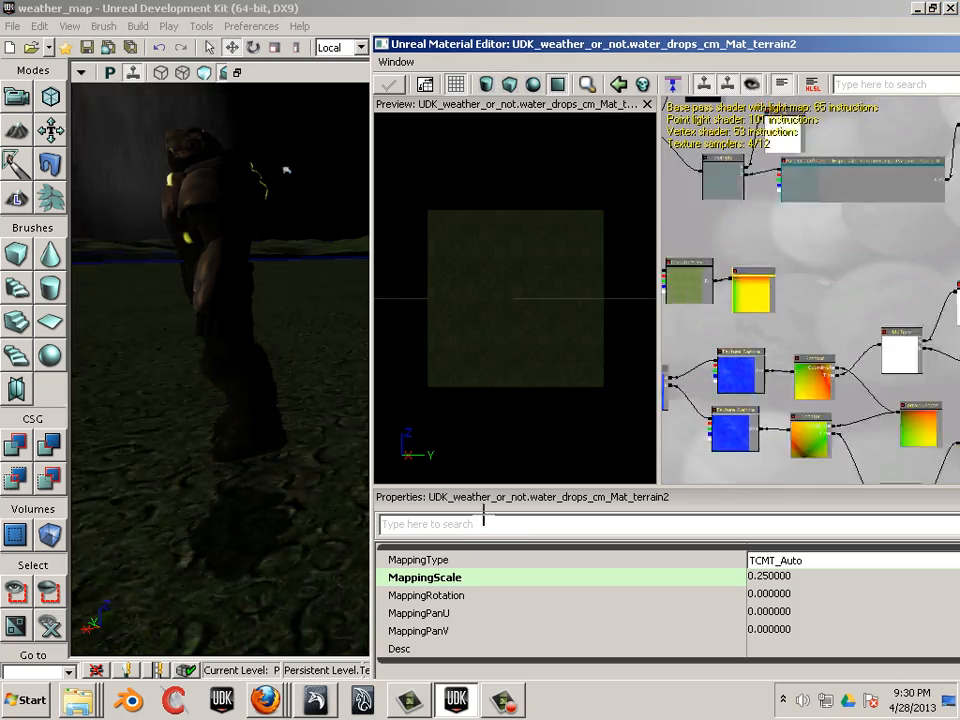
scroll(483, 515, "down", 3)
left_click_drag(396, 448, 355, 420)
scroll(840, 354, "up", 7)
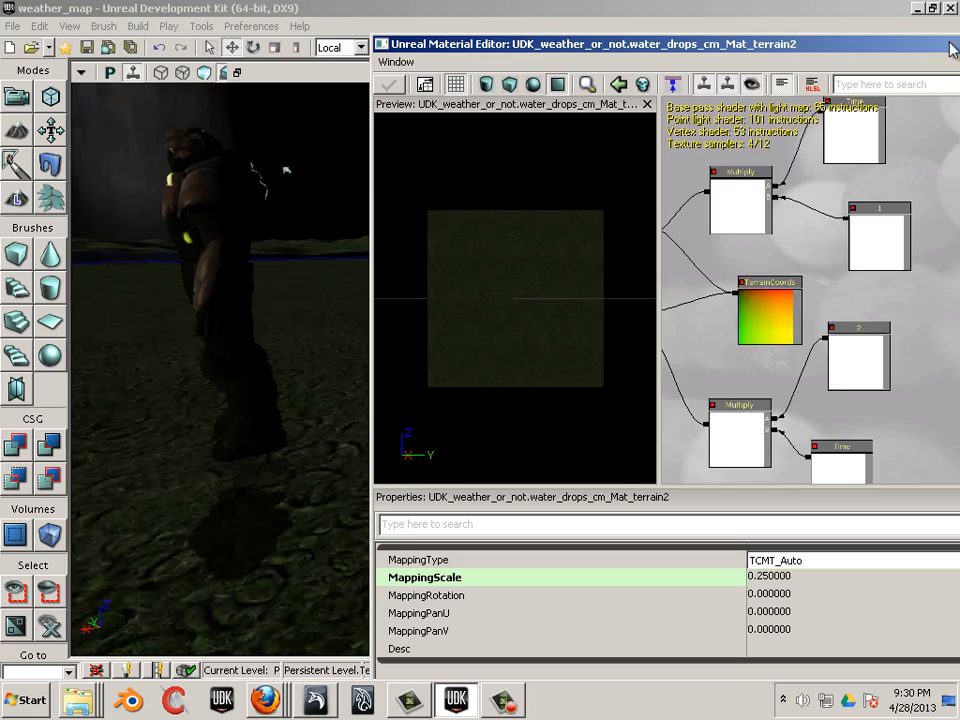
scroll(950, 48, "up", 3)
left_click_drag(349, 128, 274, 267)
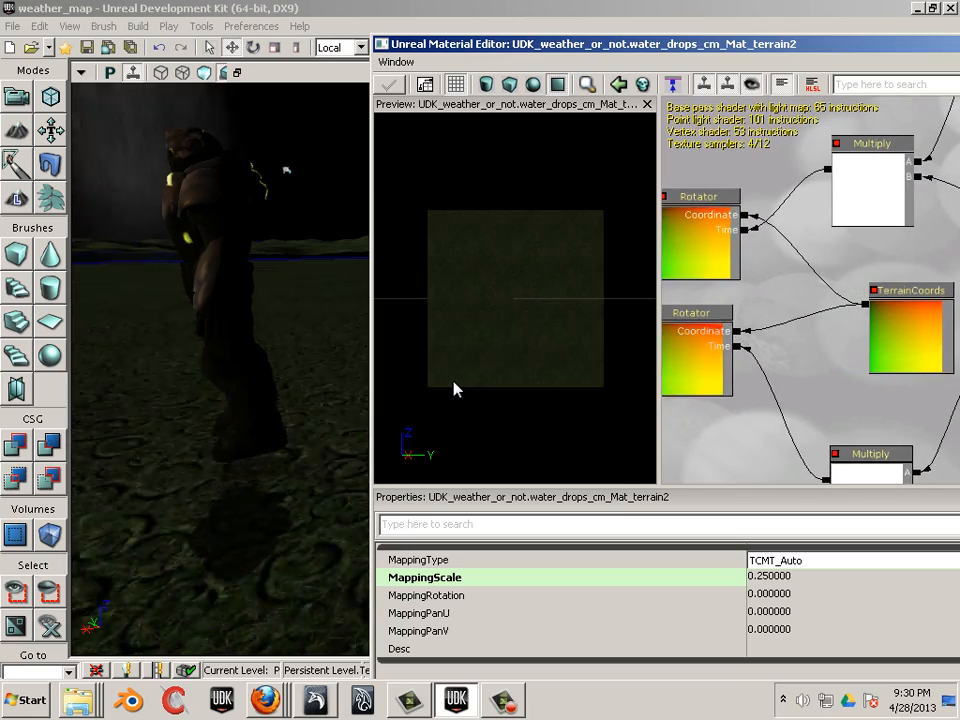
left_click_drag(216, 28, 109, 29)
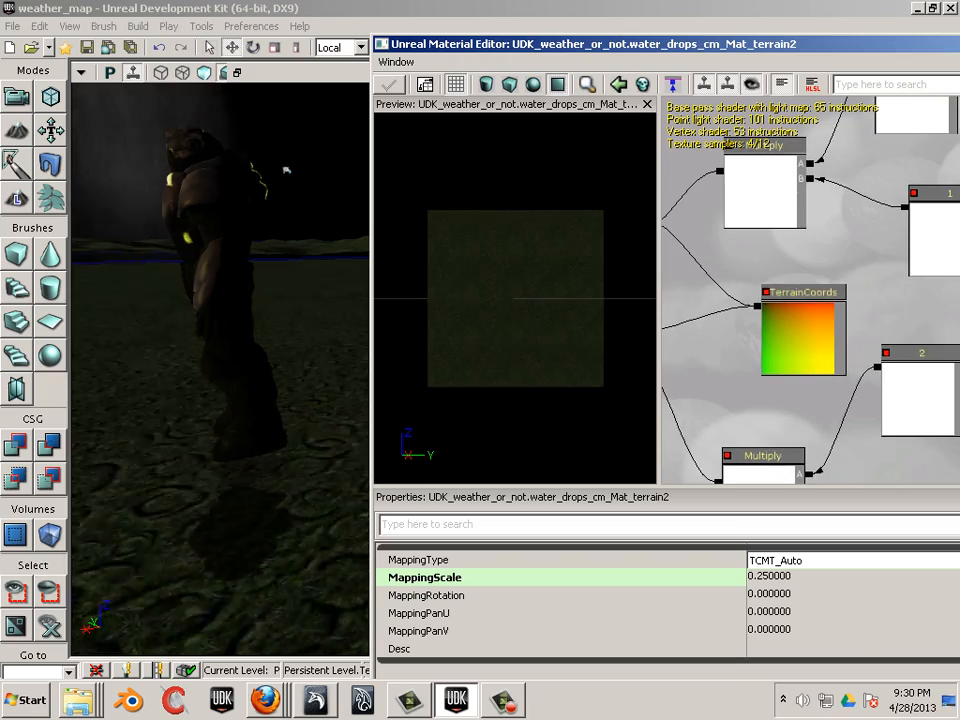
left_click(802, 336)
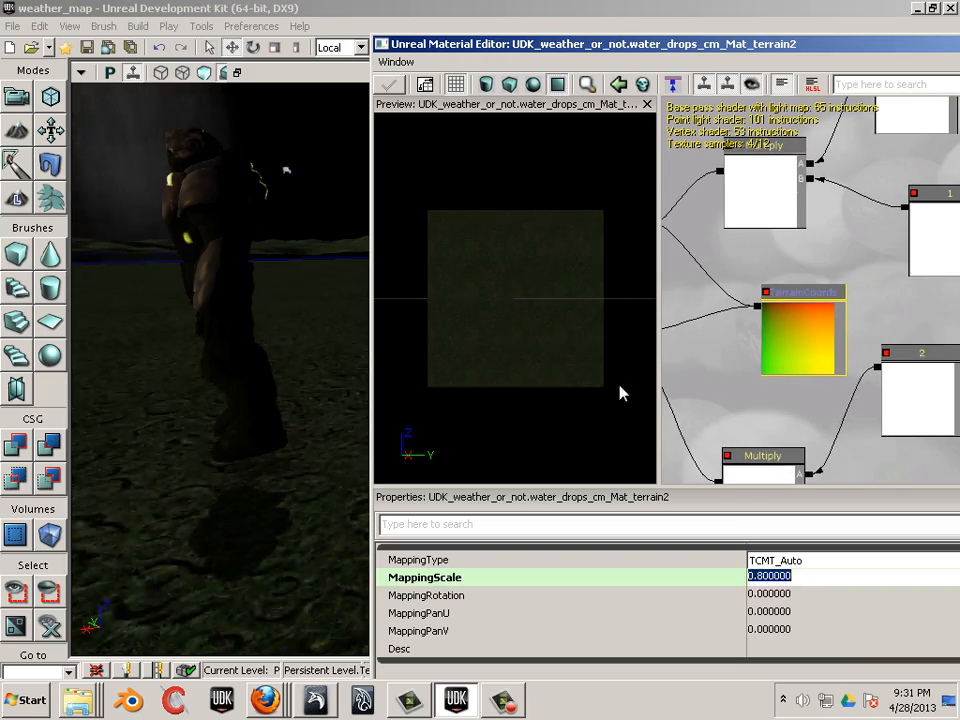
Set the MappingScale of the TerrainCoords node feeding the Rotators to 0.4 and apply the material change
key("Right")
key("shift+Left")
key("shift+Left")
key("shift+Left")
key("shift+Left")
key("shift+Left")
key("shift+Left")
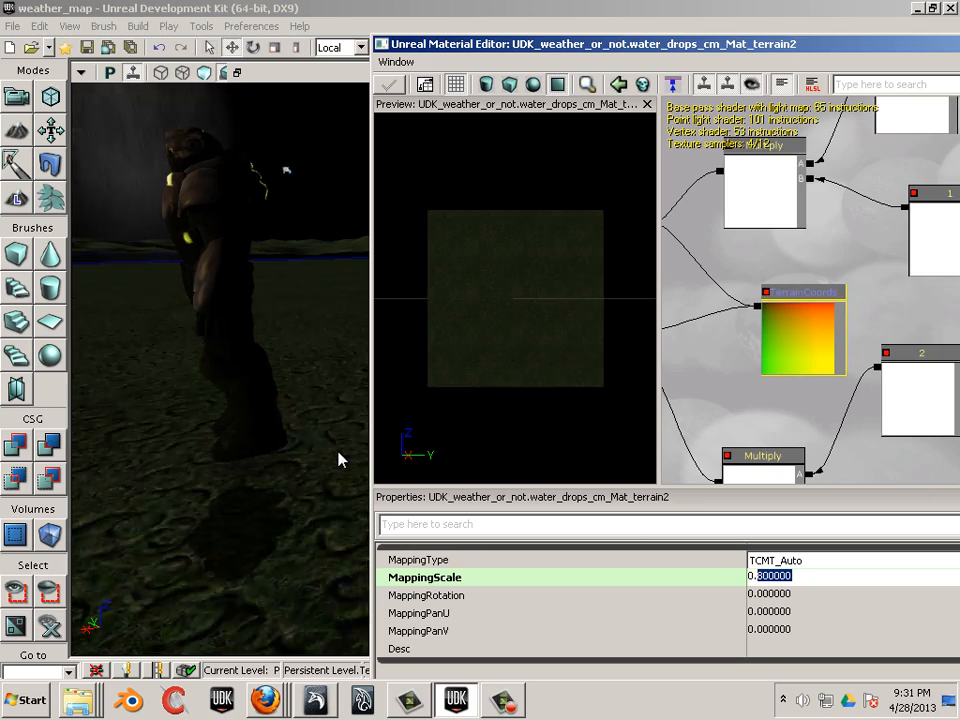
type("4")
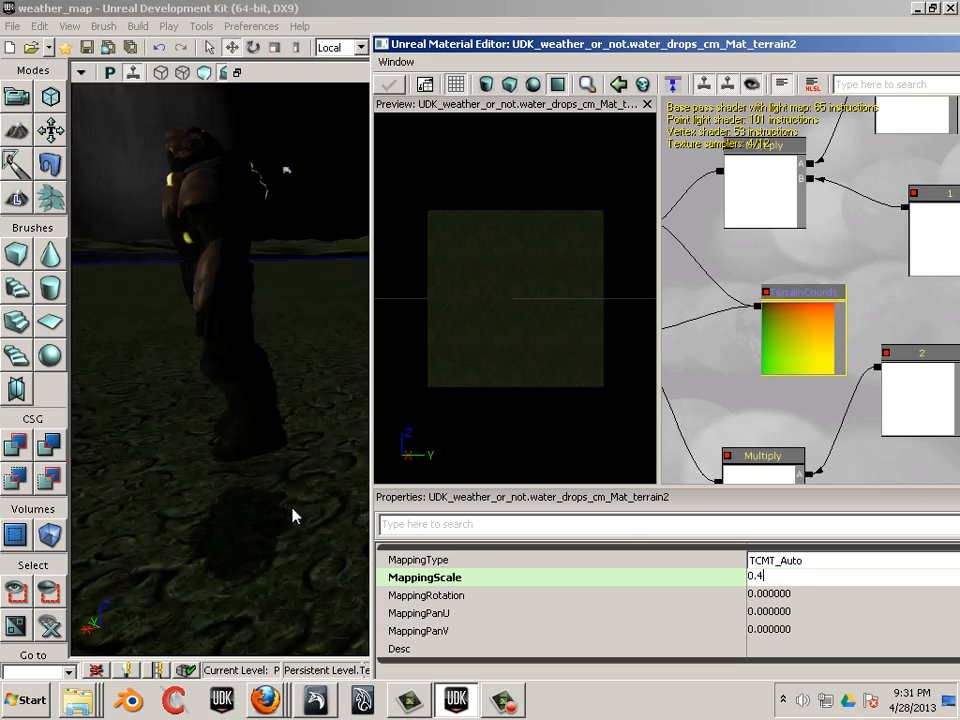
key("Return")
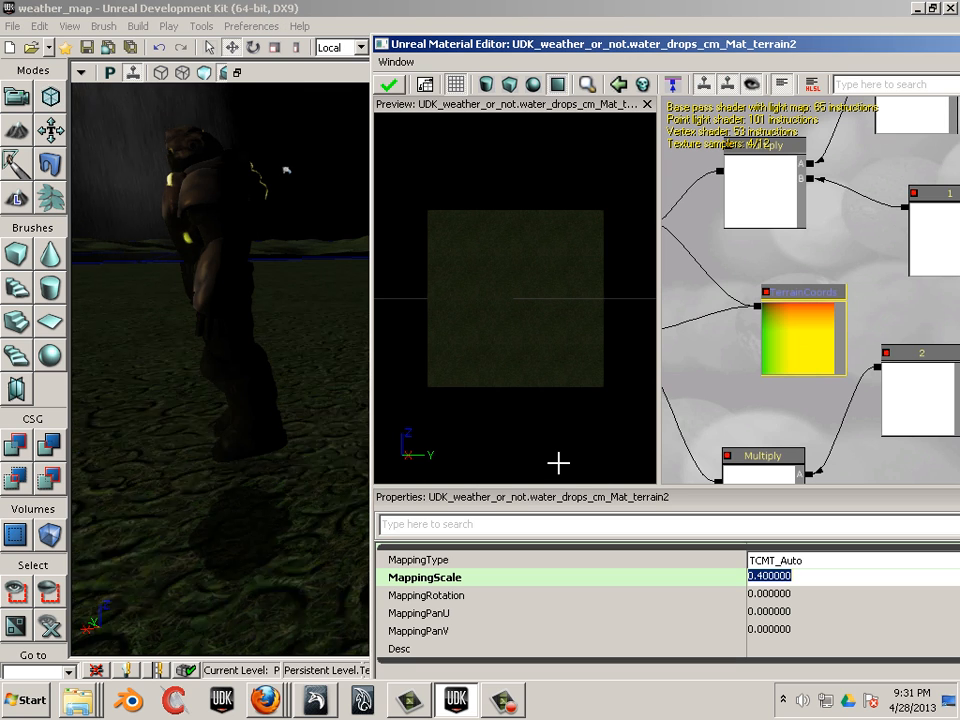
left_click(557, 463)
key("Return")
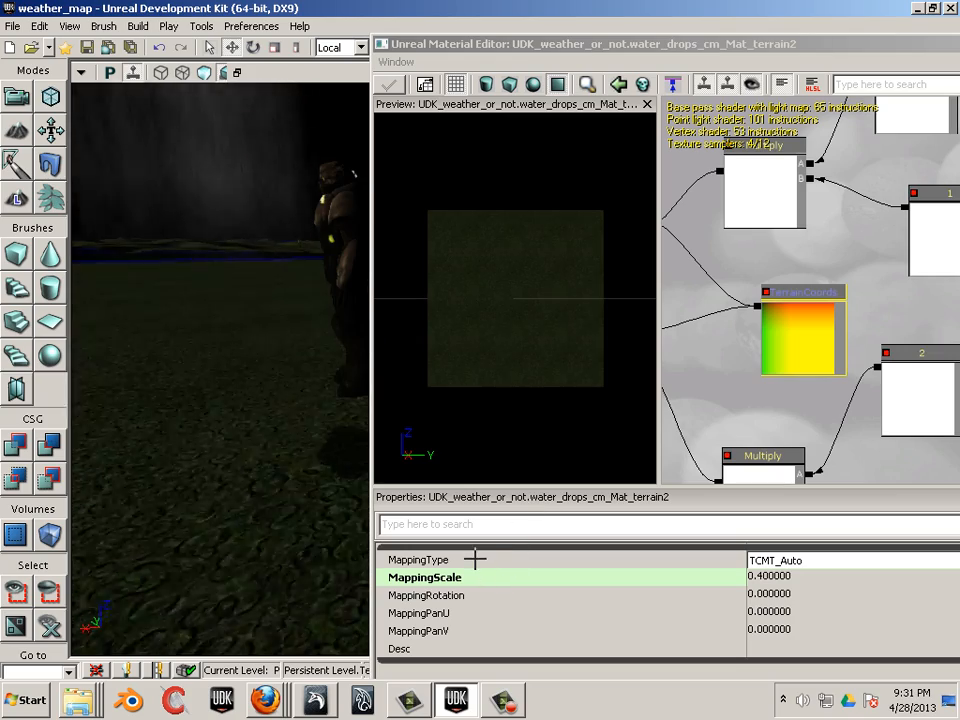
Set the MappingScale of the TerrainCoords node feeding the Rotators to 0.3 and apply the material change
left_click(783, 577)
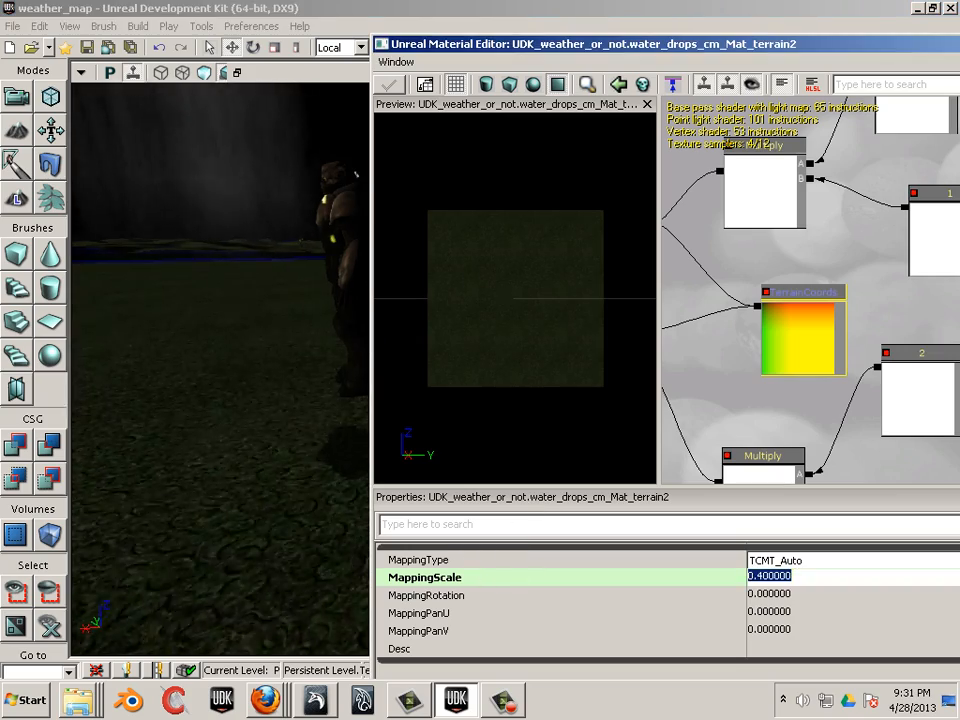
key("Right")
key("shift+Left")
key("shift+Left")
key("shift+Left")
key("shift+Left")
key("shift+Left")
key("shift+Left")
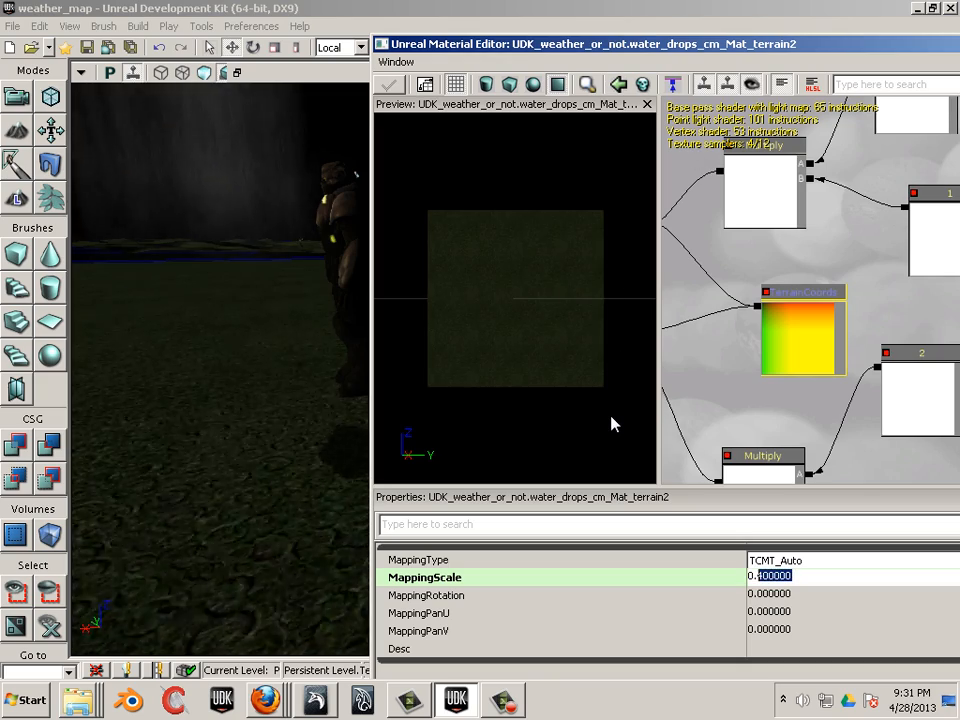
type("3")
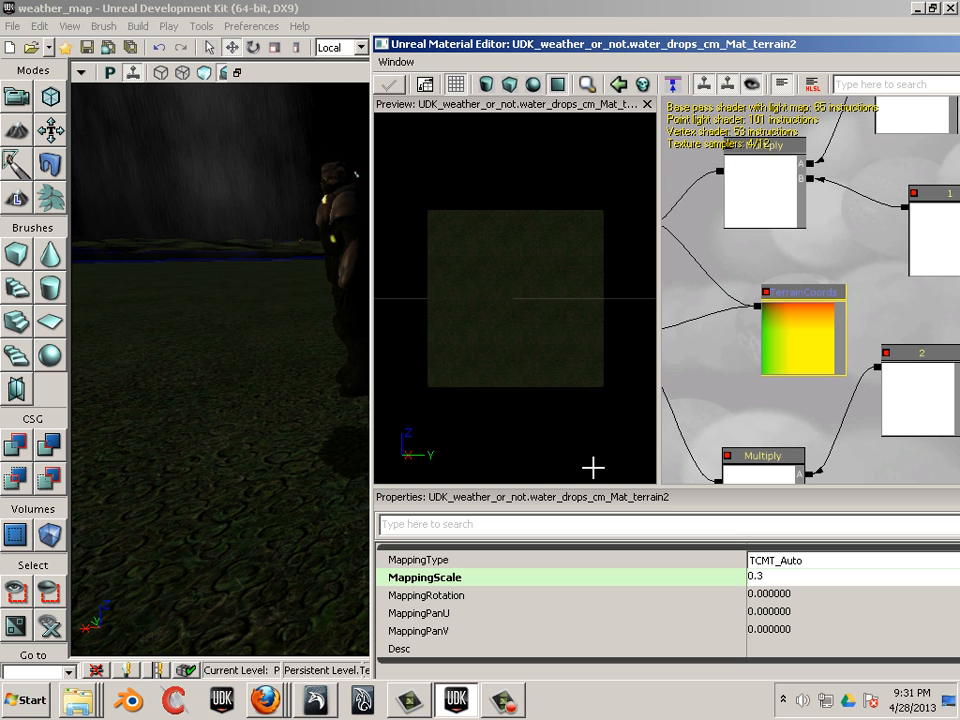
key("Tab")
left_click(389, 85)
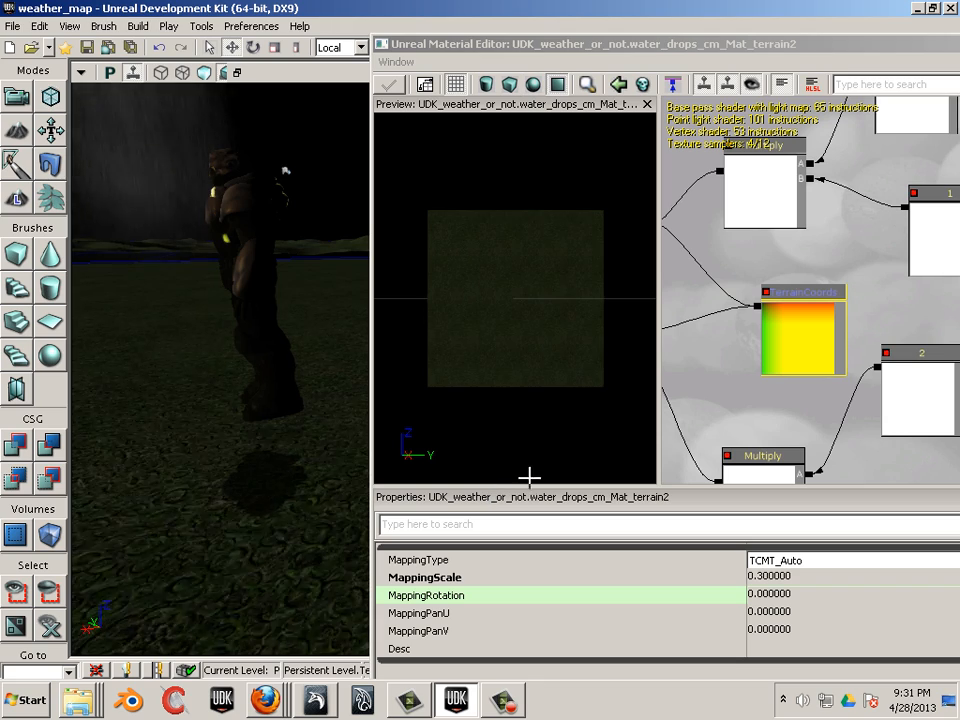
Try lighting the second terrain with a point light raised above the character, and delete the light
left_click_drag(600, 44, 663, 70)
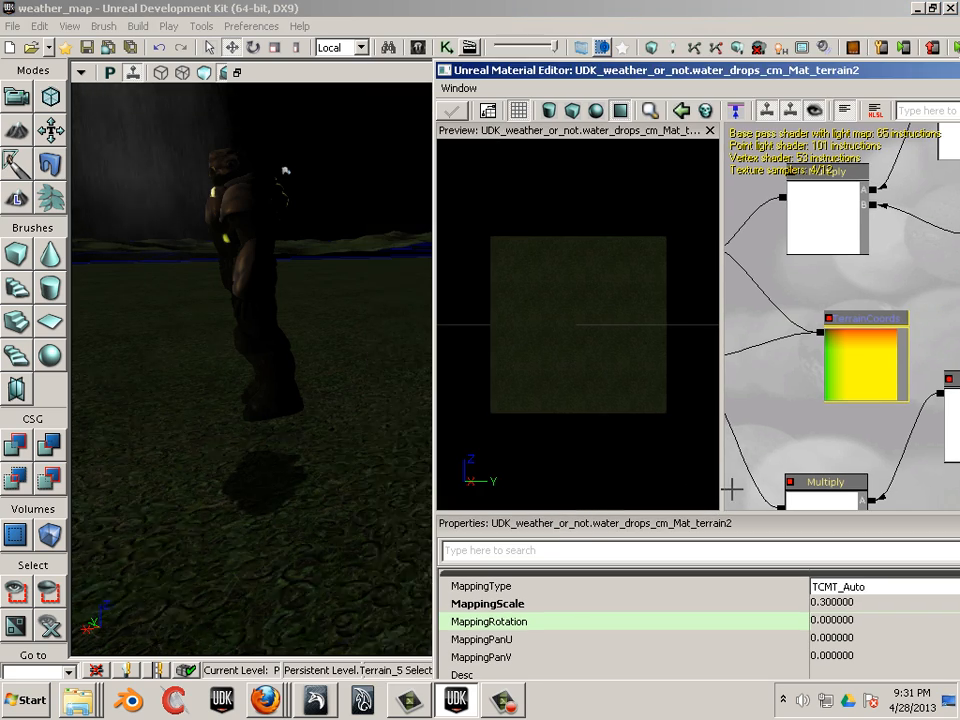
right_click_drag(250, 370, 325, 360)
left_click_drag(325, 360, 528, 246)
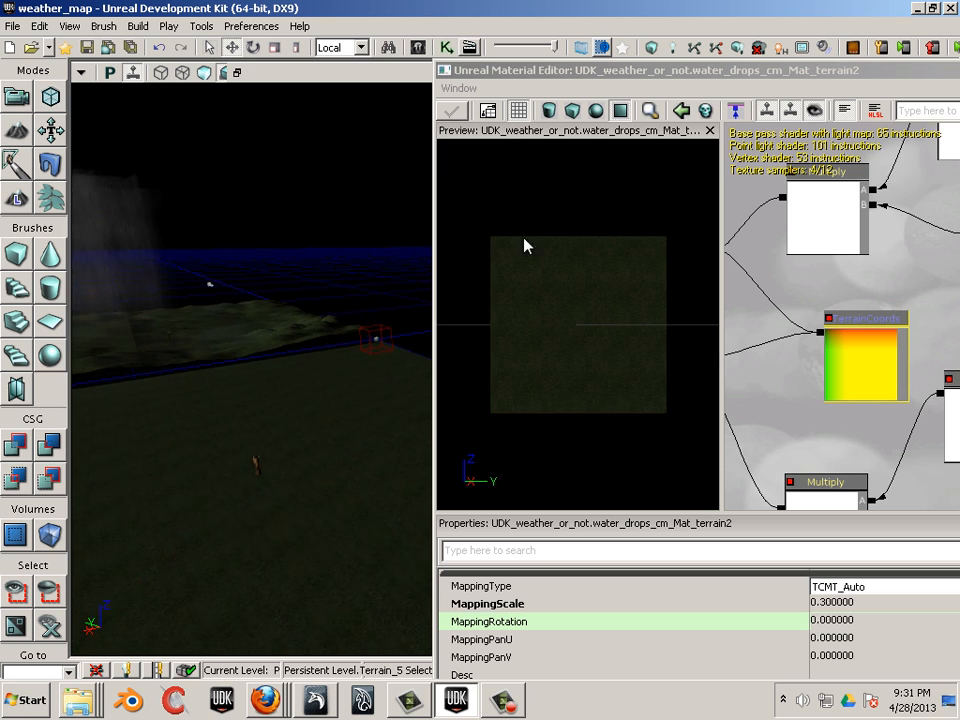
right_click(245, 475)
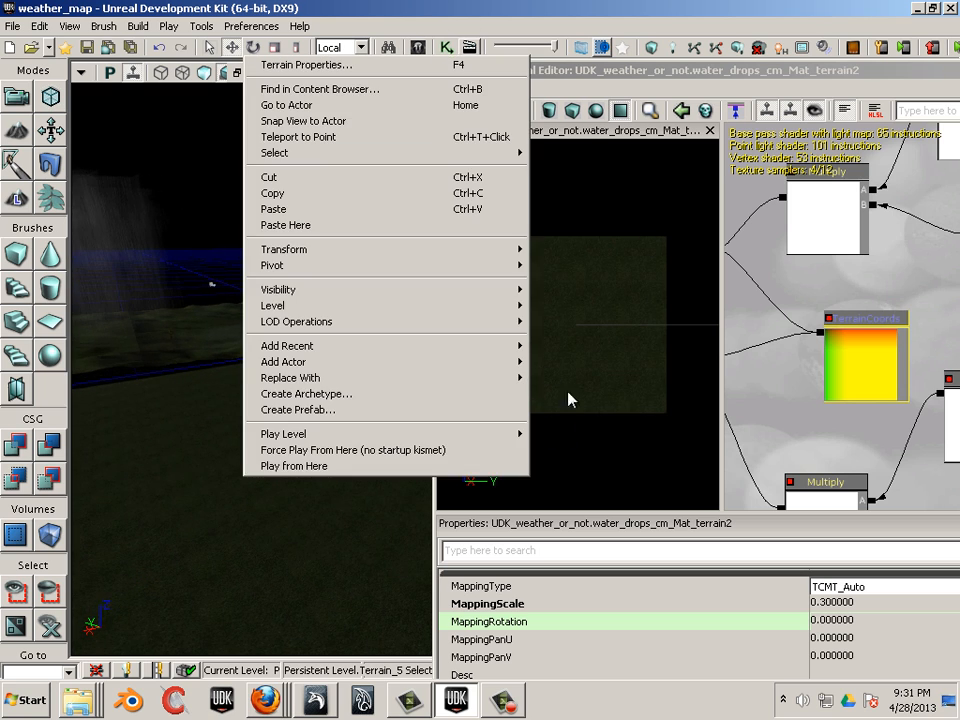
mouse_move(300, 362)
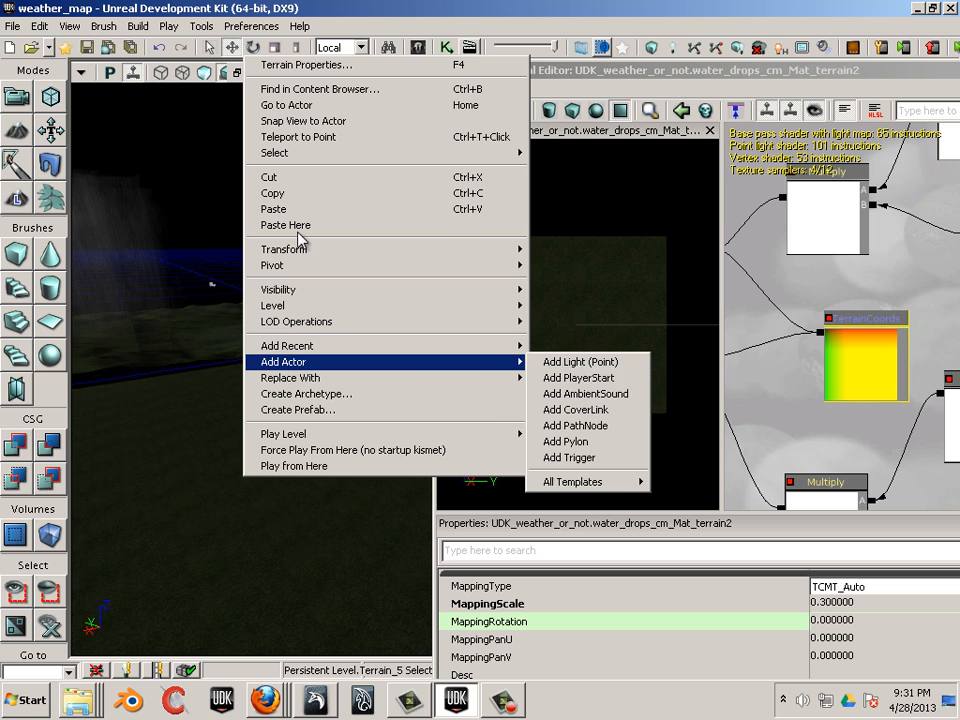
left_click(579, 362)
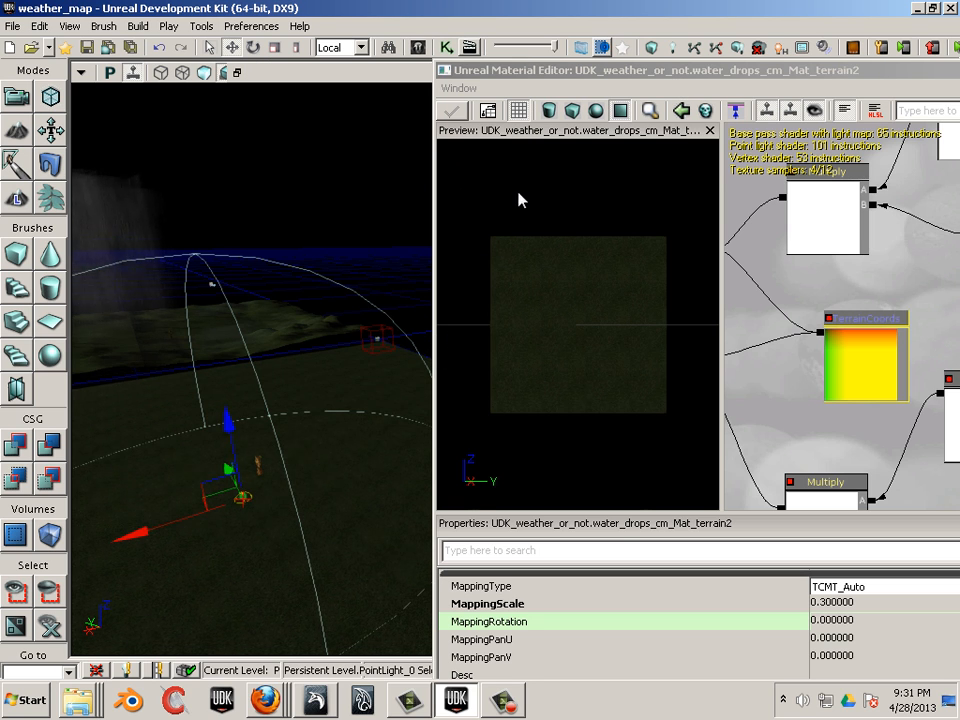
key("Up")
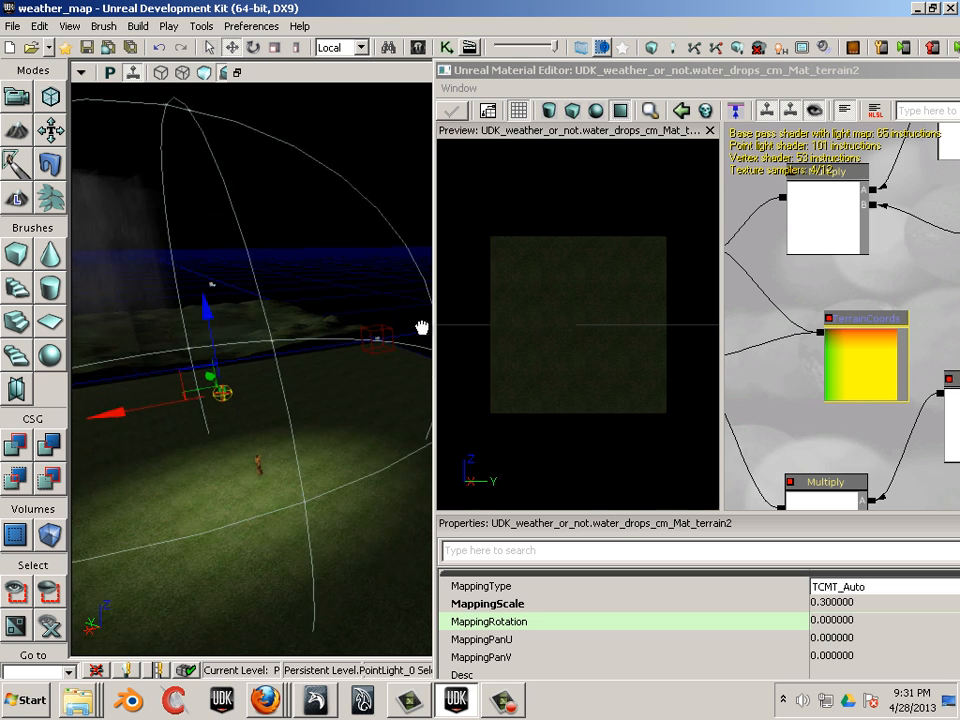
key("Up")
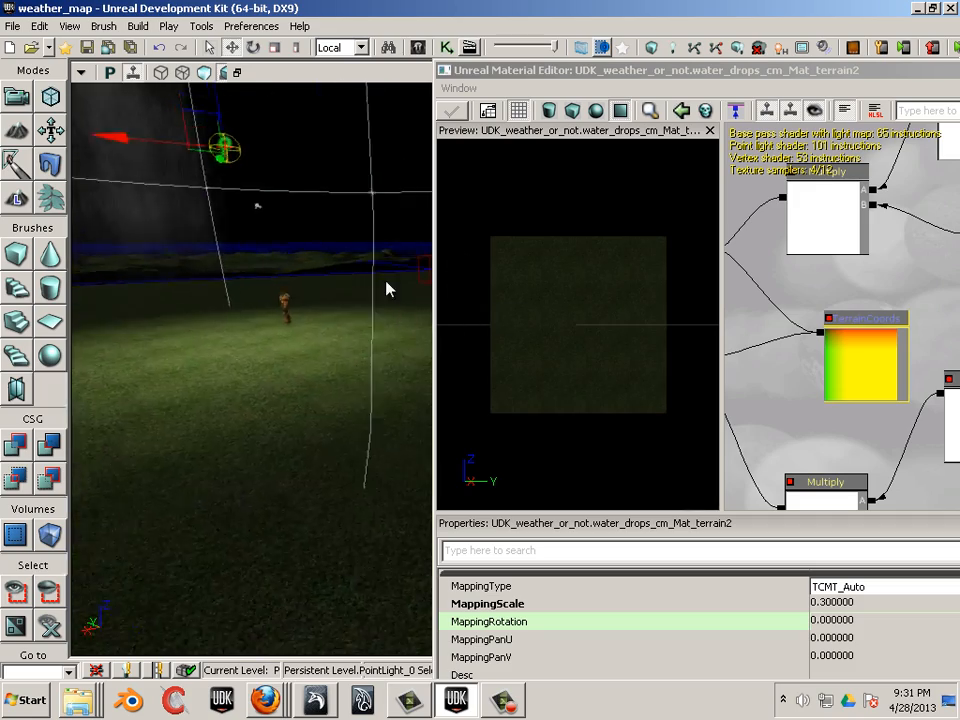
left_click_drag(388, 289, 620, 131)
key("Delete")
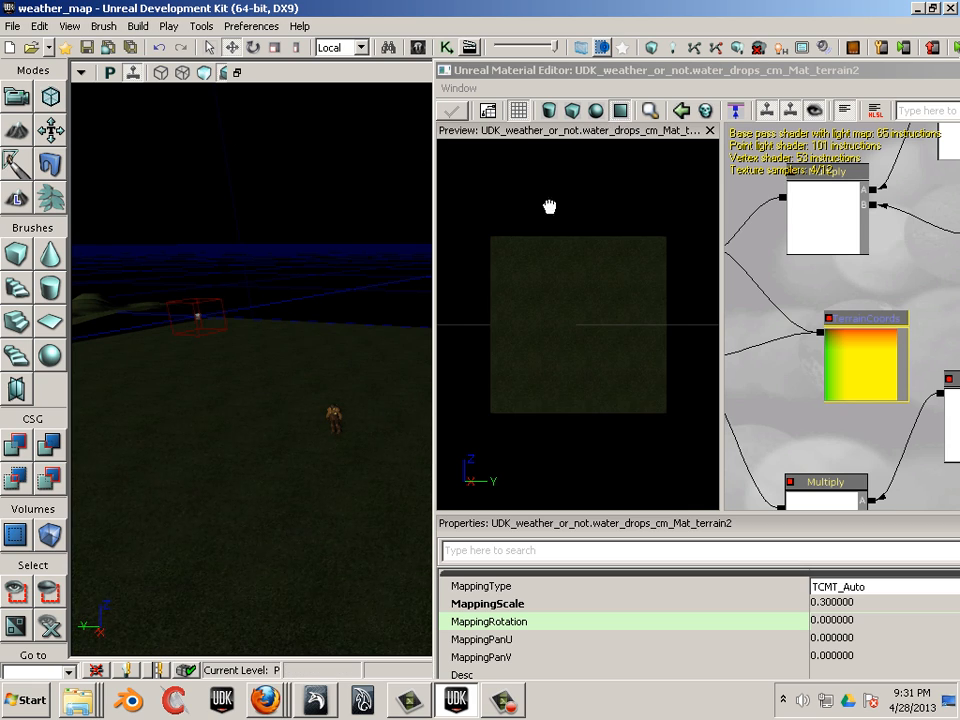
Choose DirectionalLight in the actor classes and place one on the second terrain near the character
left_click_drag(506, 358, 610, 151)
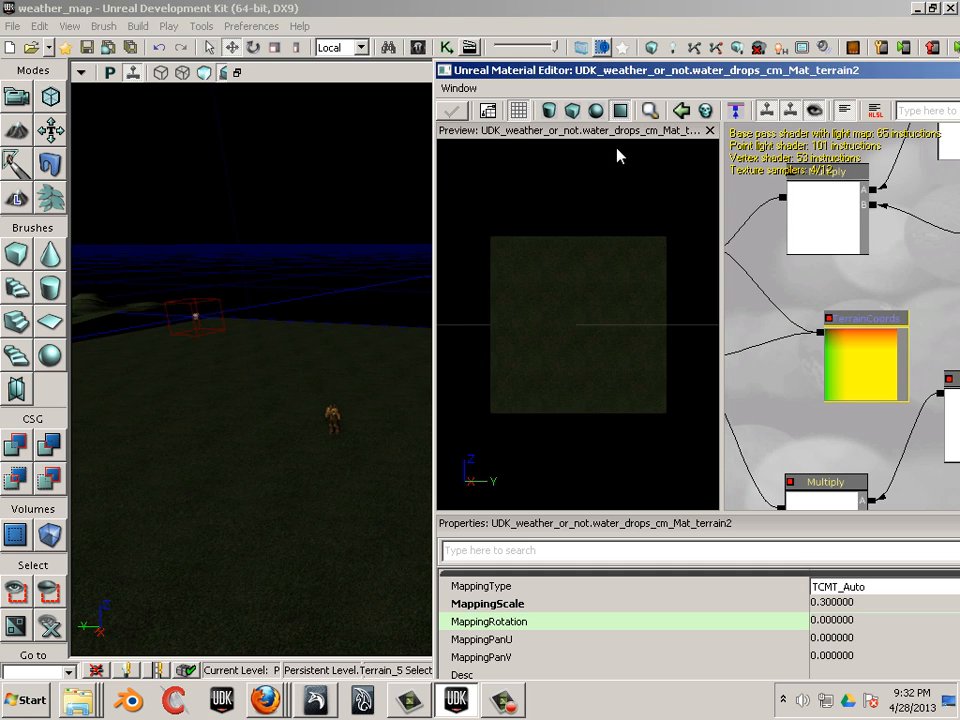
left_click_drag(617, 70, 959, 273)
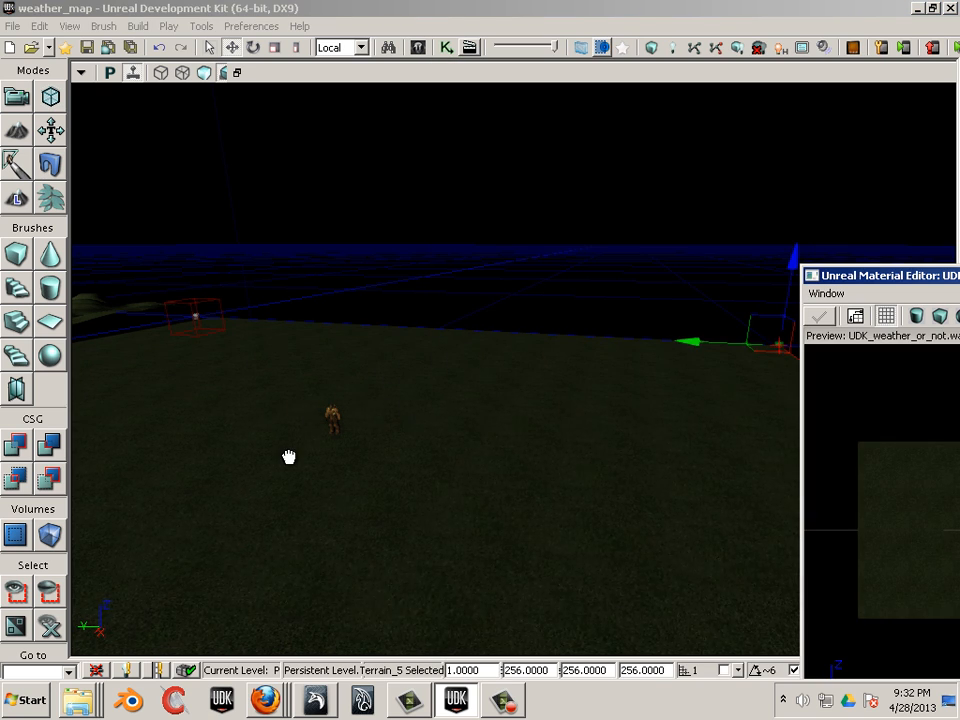
left_click(460, 411)
key("ctrl+shift+f")
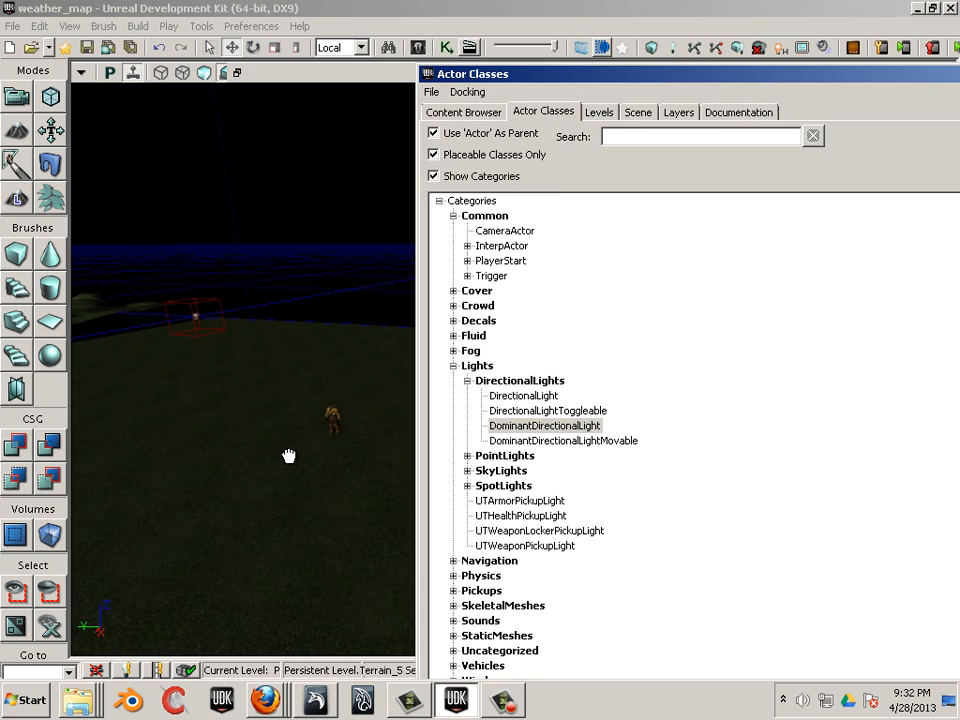
right_click(283, 380)
Lower the directional light's Brightness to about 0.15 in its properties
key("Return")
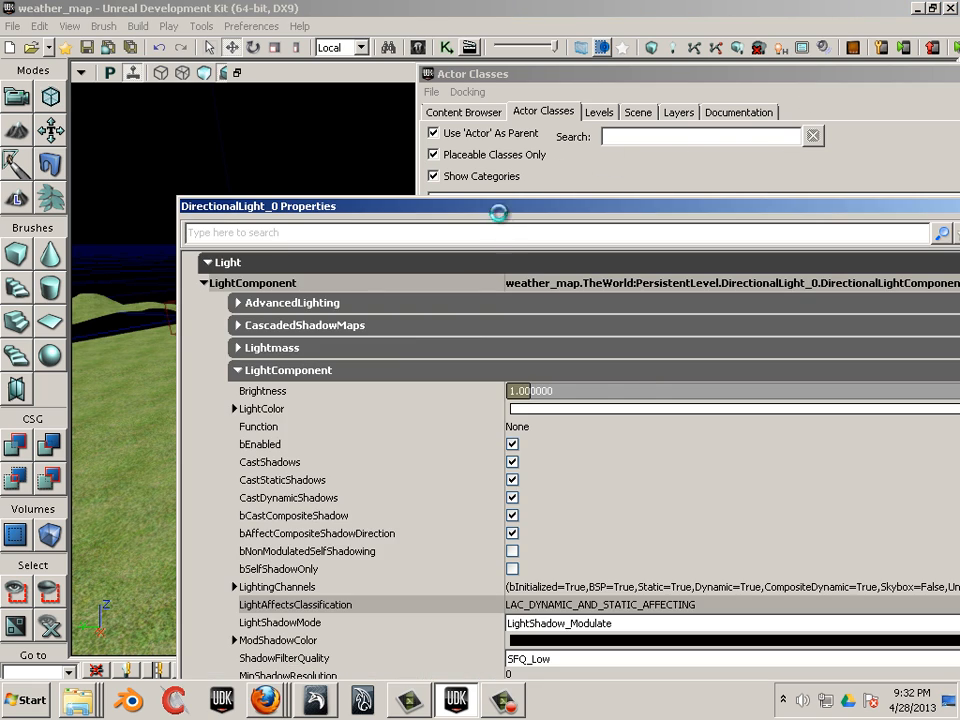
left_click_drag(512, 391, 505, 242)
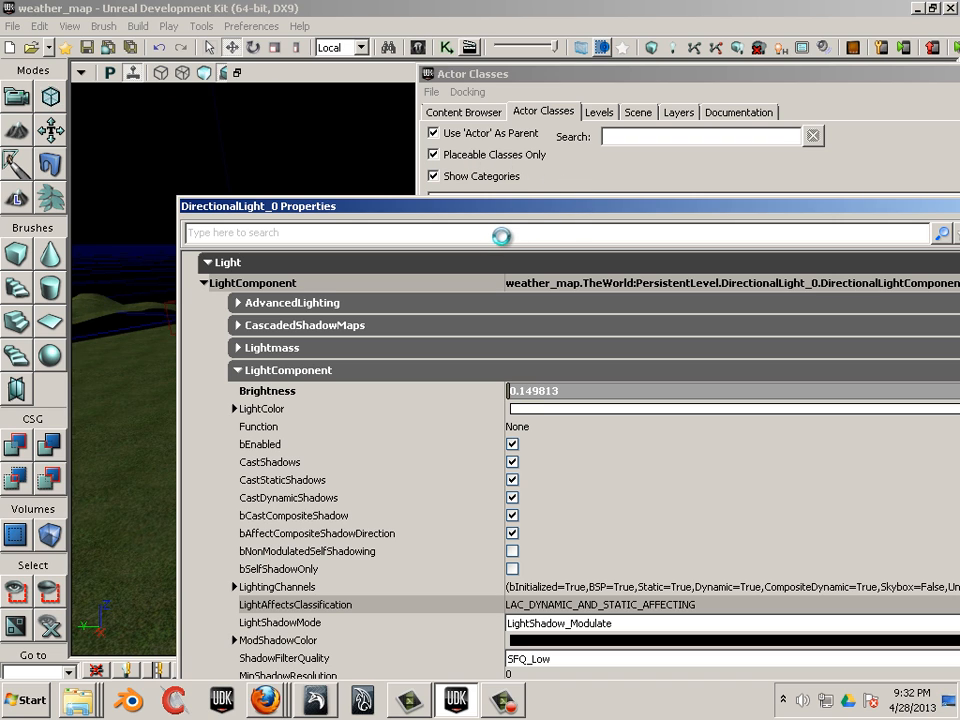
left_click_drag(564, 211, 900, 295)
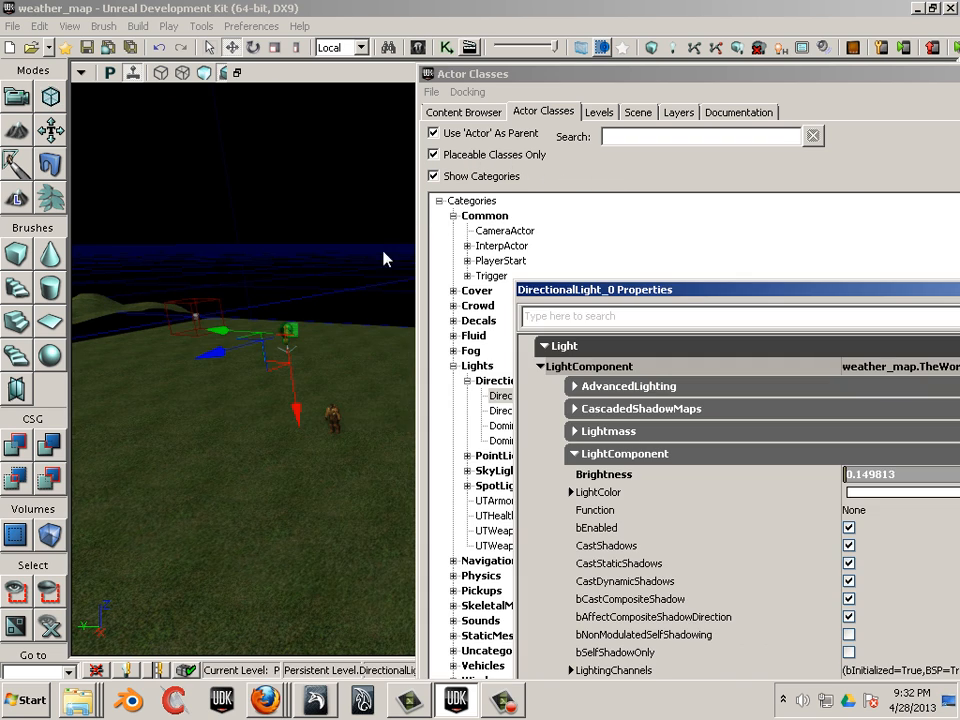
Rotate the directional light so that it shines across the terrain at a low angle
left_click(255, 49)
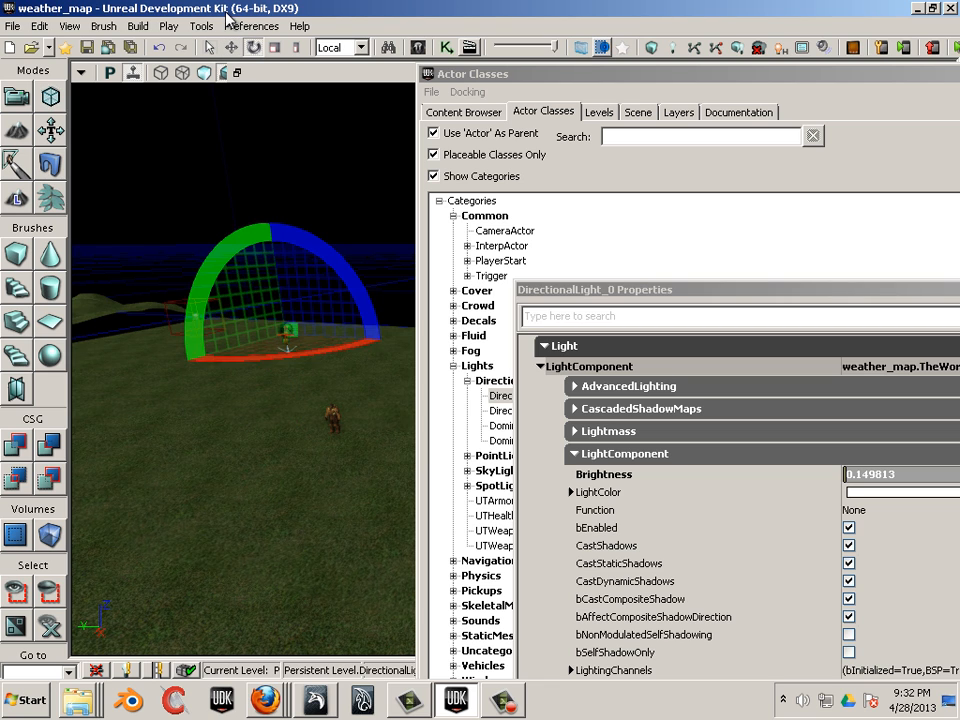
left_click_drag(222, 9, 76, 12)
left_click_drag(350, 110, 529, 442)
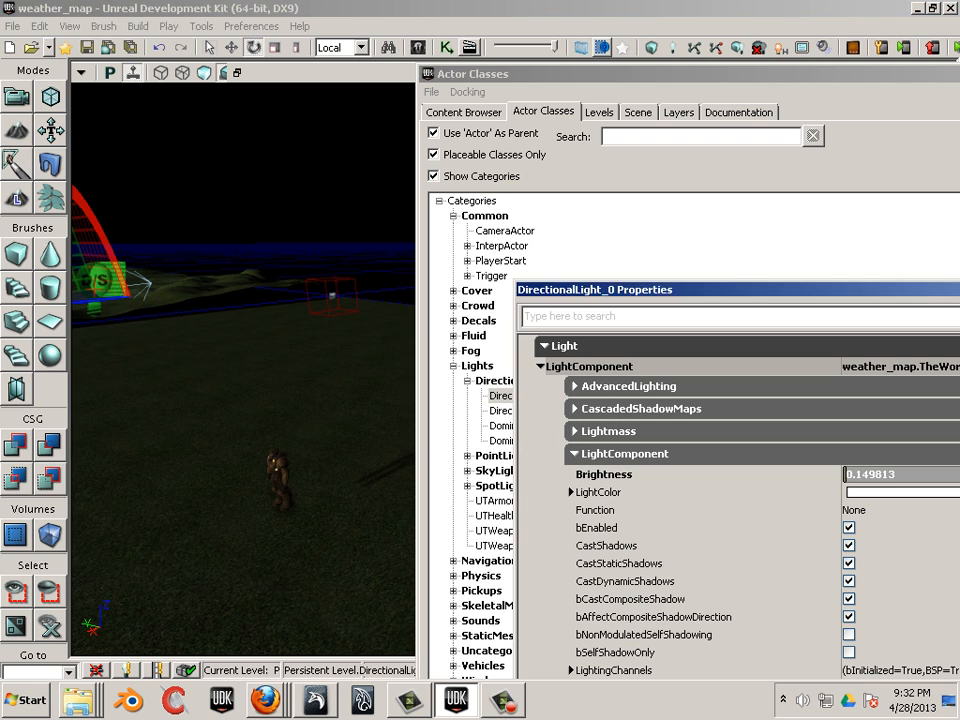
Return to the terrain material's graph and select the TerrainCoords node feeding the cloud-like Texture Sample's UVs
left_click_drag(545, 290, 953, 249)
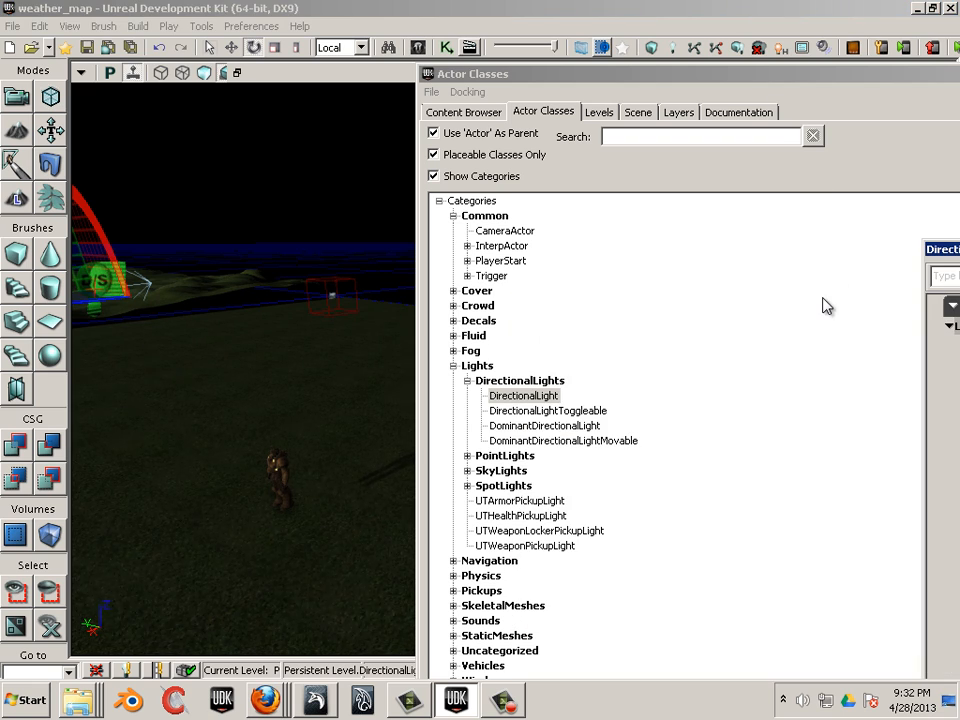
left_click(953, 145)
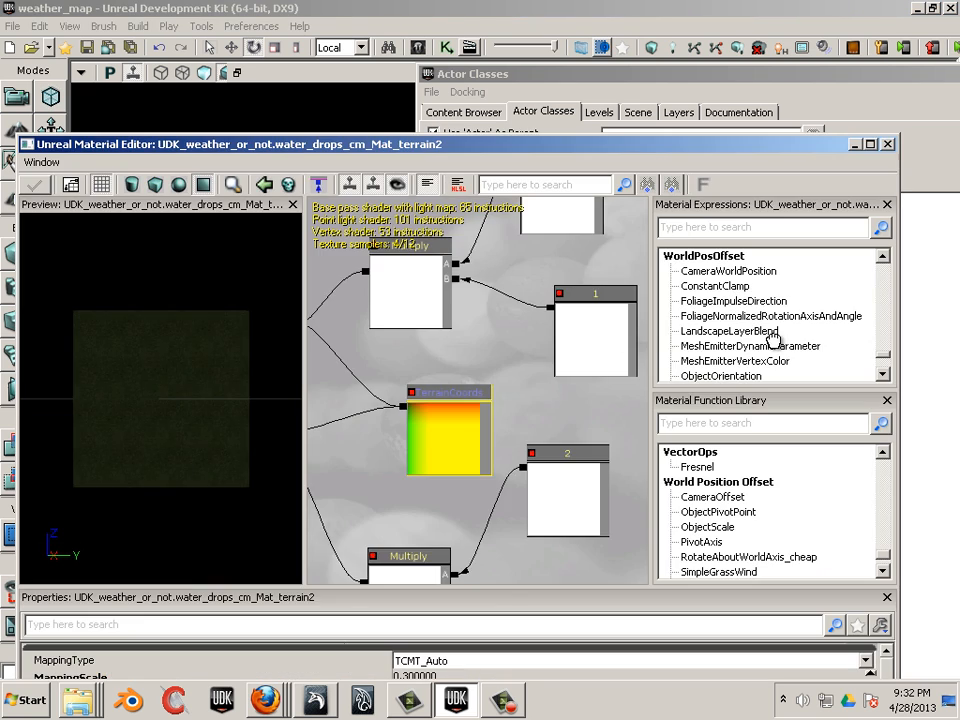
left_click_drag(773, 340, 612, 488)
scroll(612, 488, "down", 5)
left_click_drag(668, 290, 758, 459)
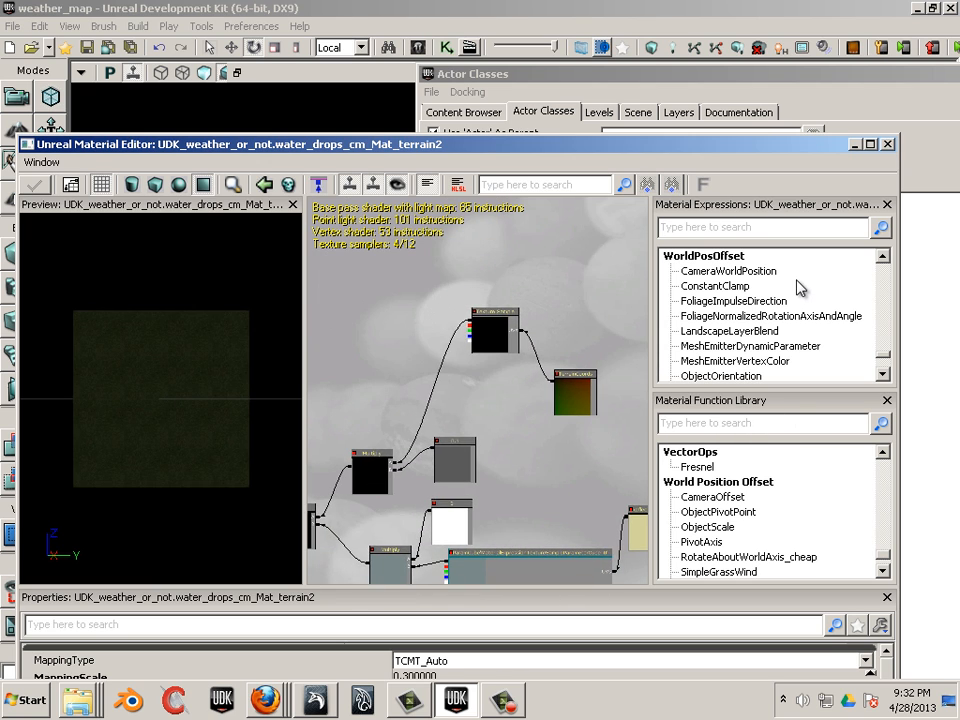
scroll(788, 290, "up", 4)
left_click(588, 376)
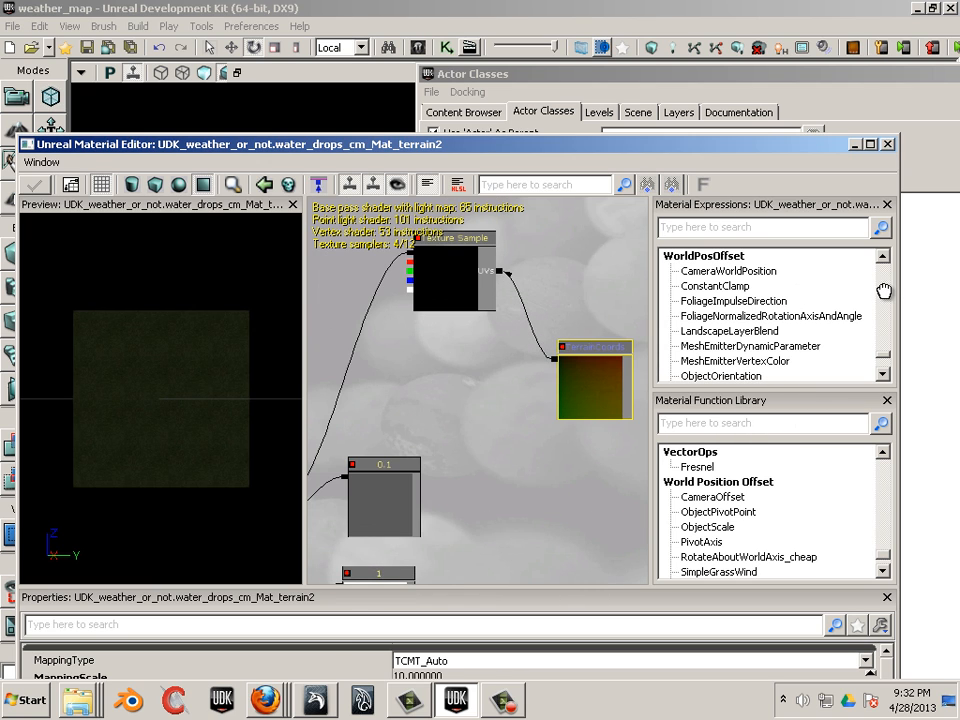
left_click_drag(777, 350, 775, 359)
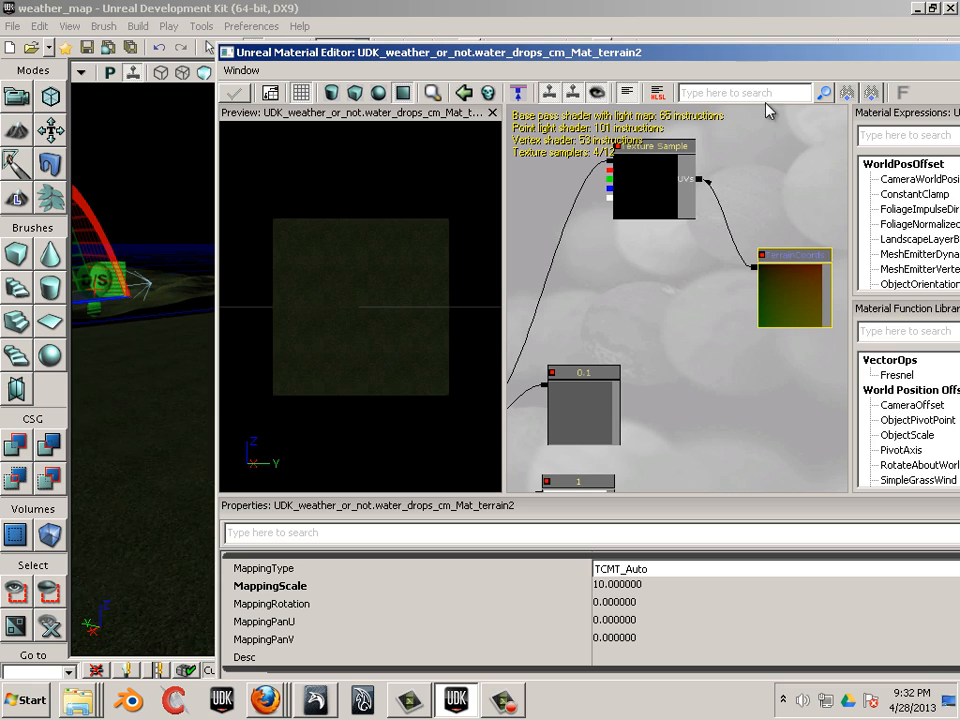
Set the selected TerrainCoords node's MappingScale to 1, and reduce it to 0.5
left_click(618, 585)
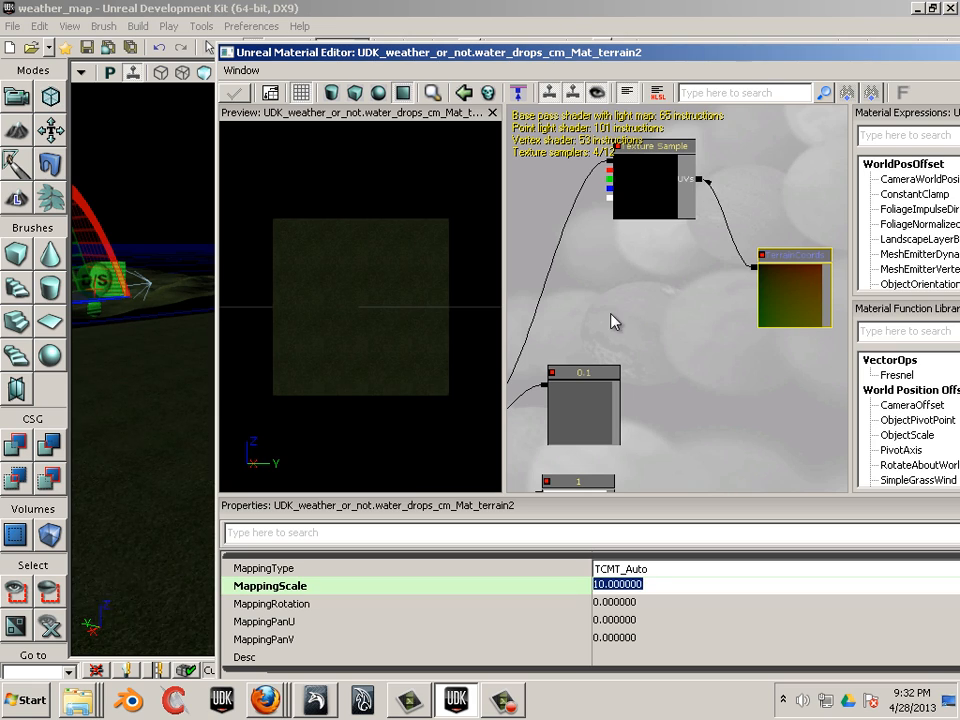
type("1")
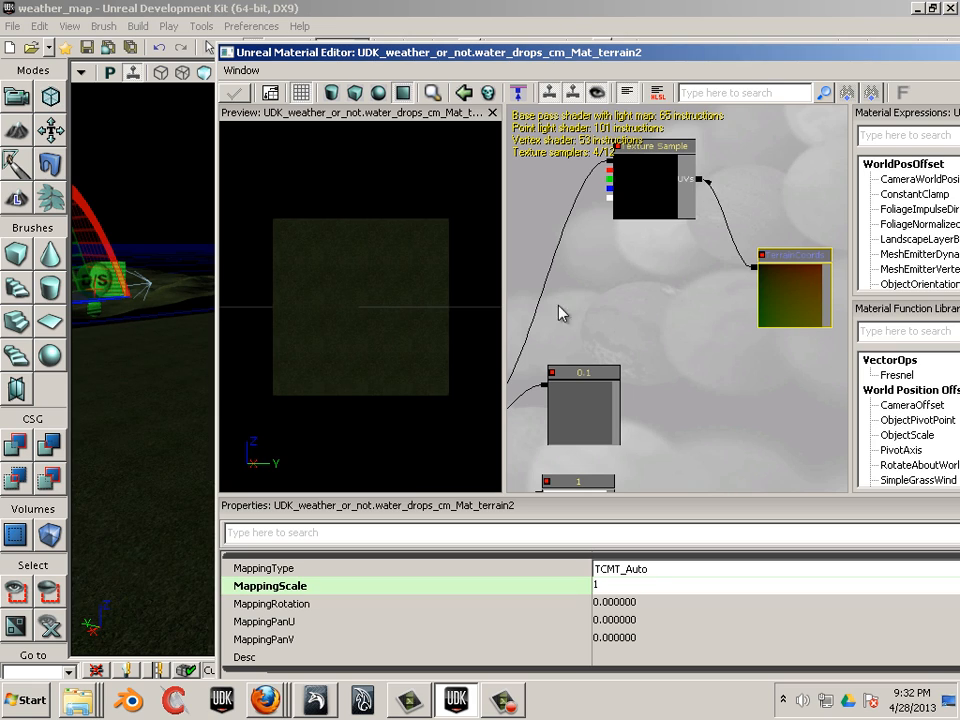
key("Tab")
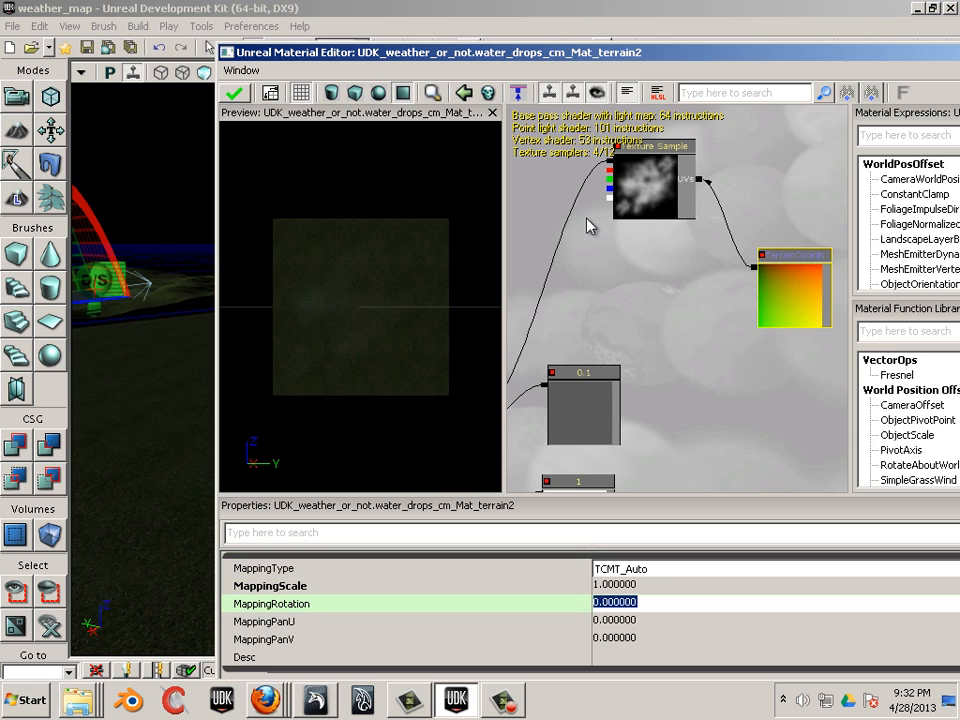
key("shift+Tab")
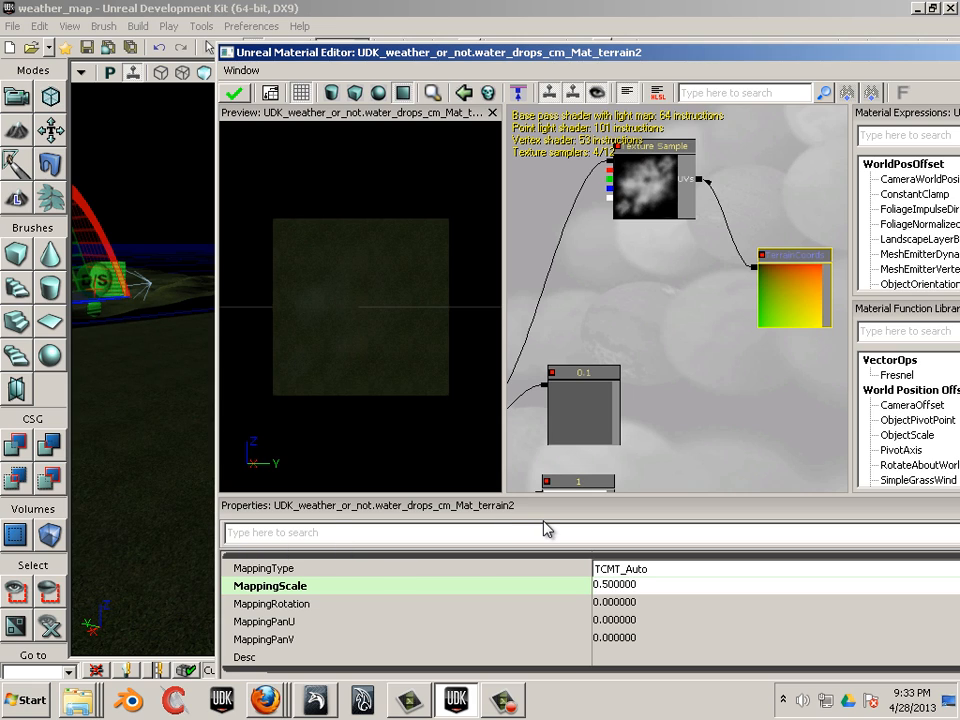
key("Return")
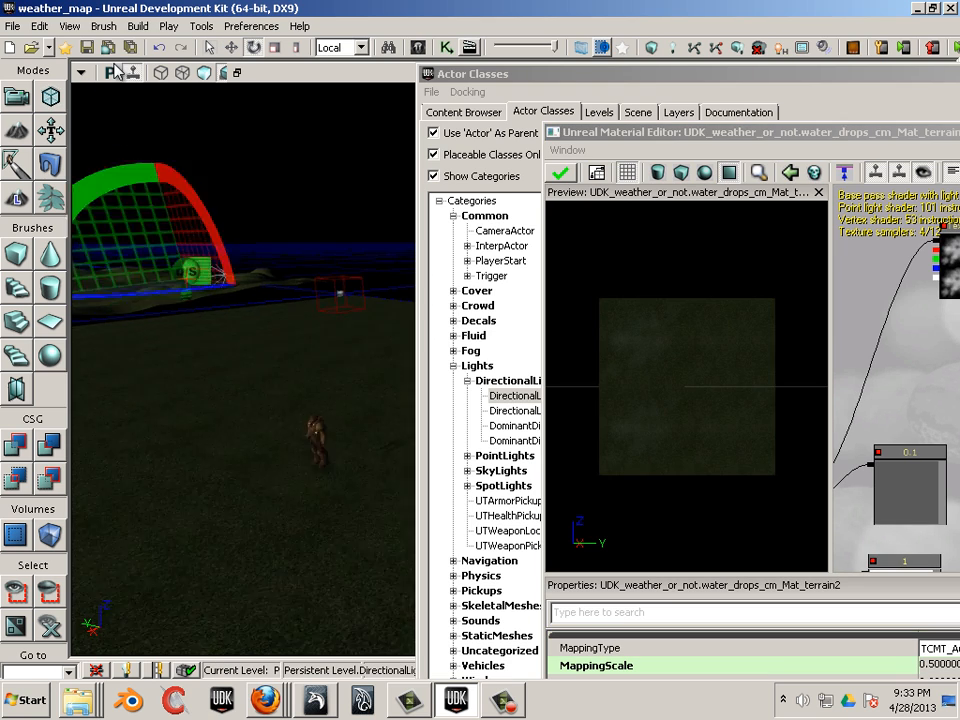
Build the level's lighting for BSP and static meshes at High quality with Lightmass
right_click_drag(527, 243, 613, 242)
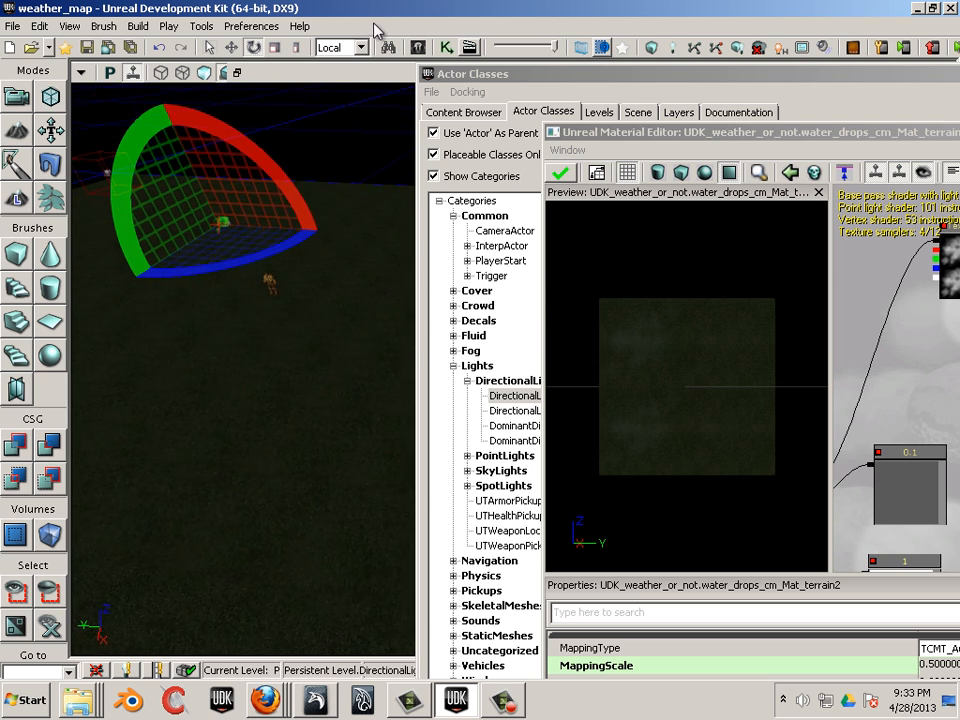
left_click(138, 26)
left_click(320, 77)
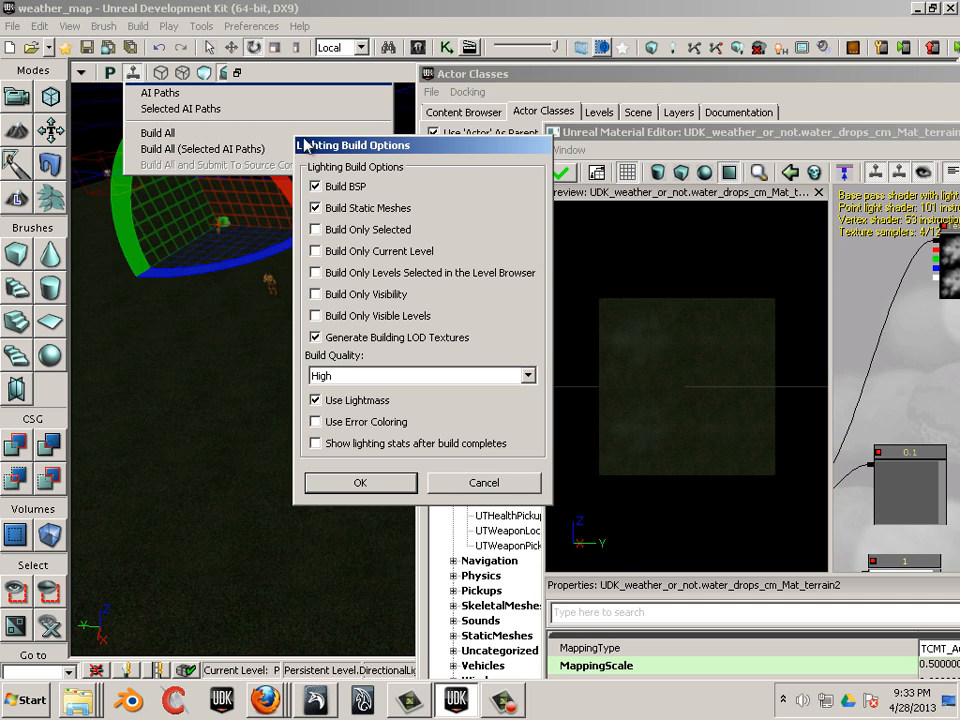
key("Return")
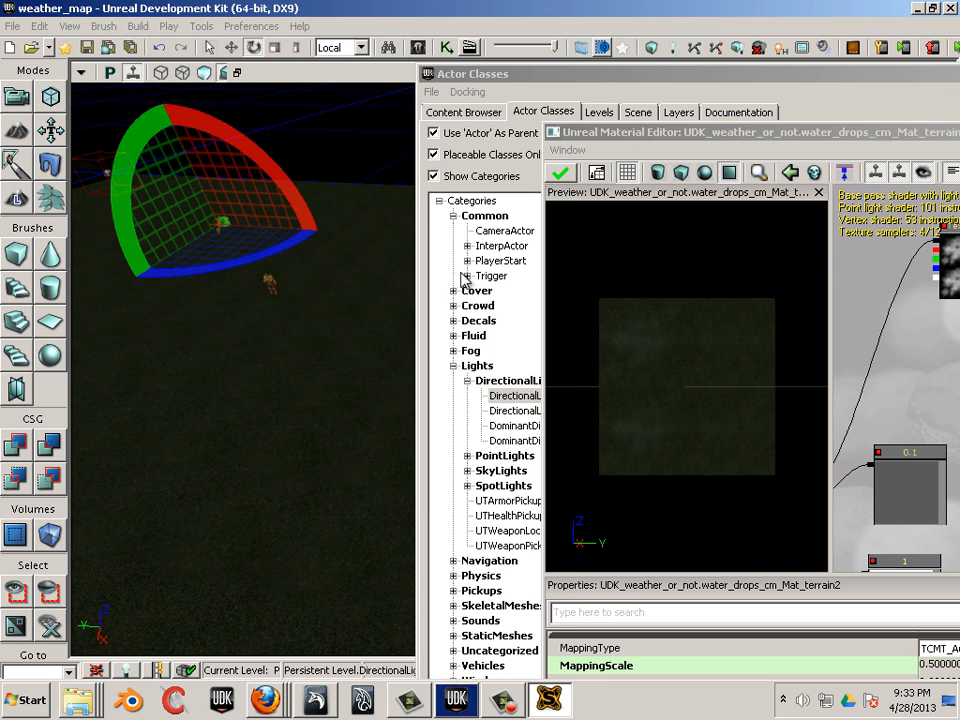
Play the level from a spot on the second terrain to examine the wet ground, and exit the preview
right_click(273, 390)
left_click(380, 651)
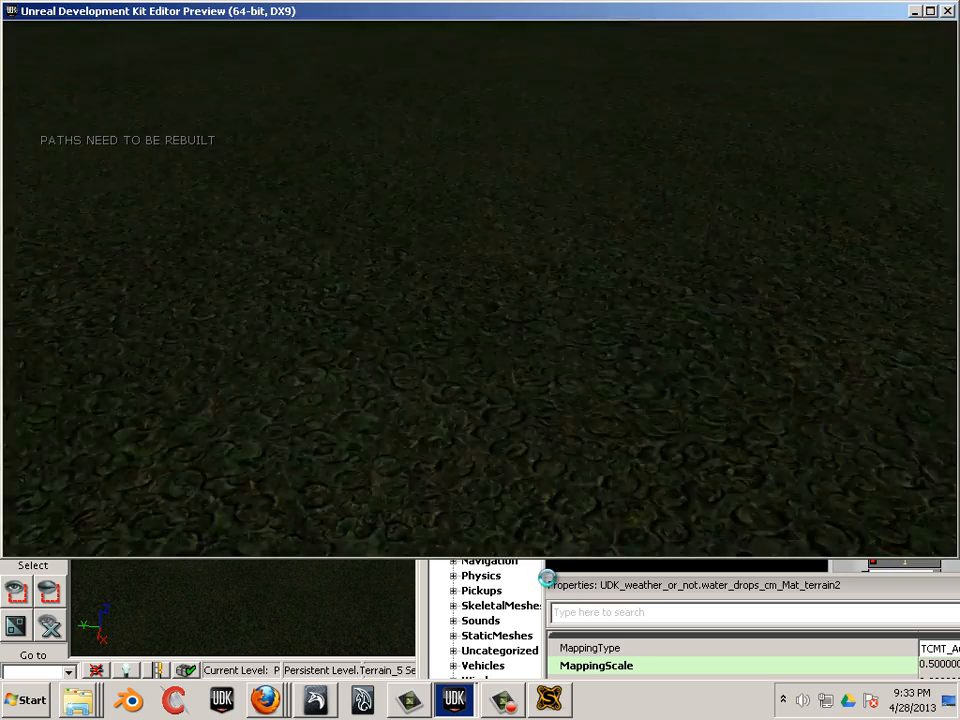
key("Escape")
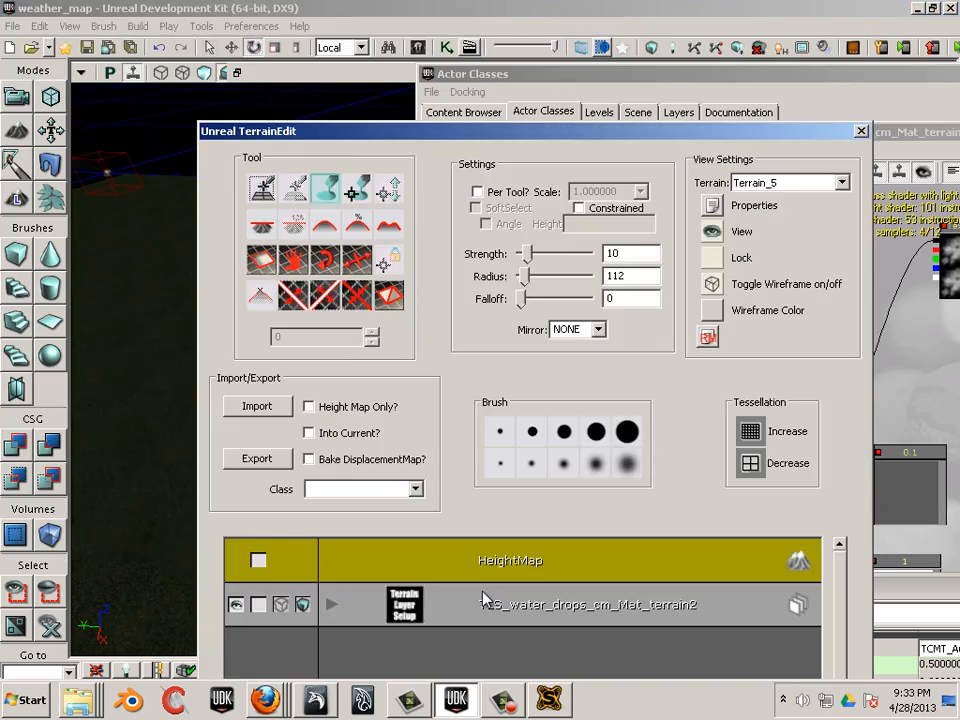
Sculpt raised hills on Terrain_5 around the robot character with the Paint tool at strength 10 and radius 477, and leave terrain editing
left_click_drag(482, 131, 734, 124)
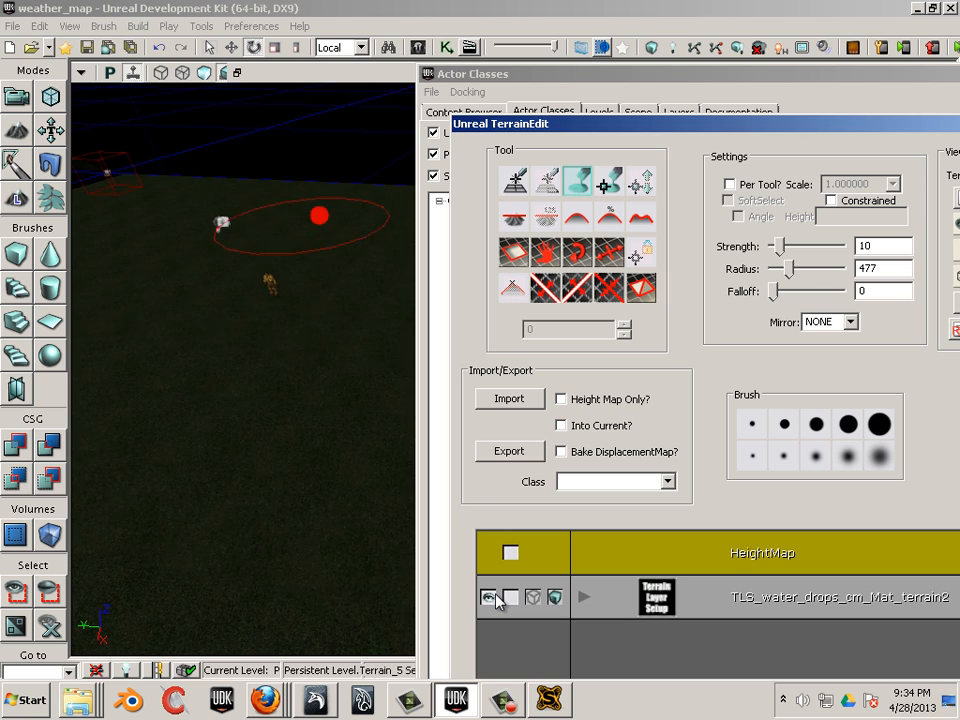
right_click_drag(290, 207, 254, 207)
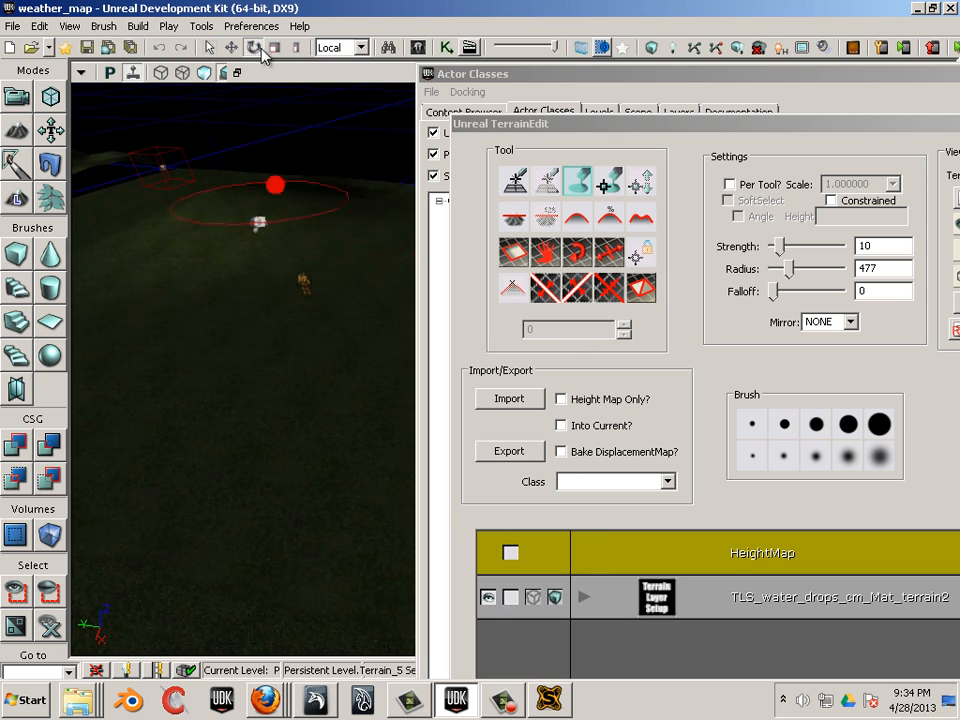
mouse_move(186, 373)
left_mouse_down()
mouse_move(291, 420)
mouse_move(176, 348)
left_mouse_up()
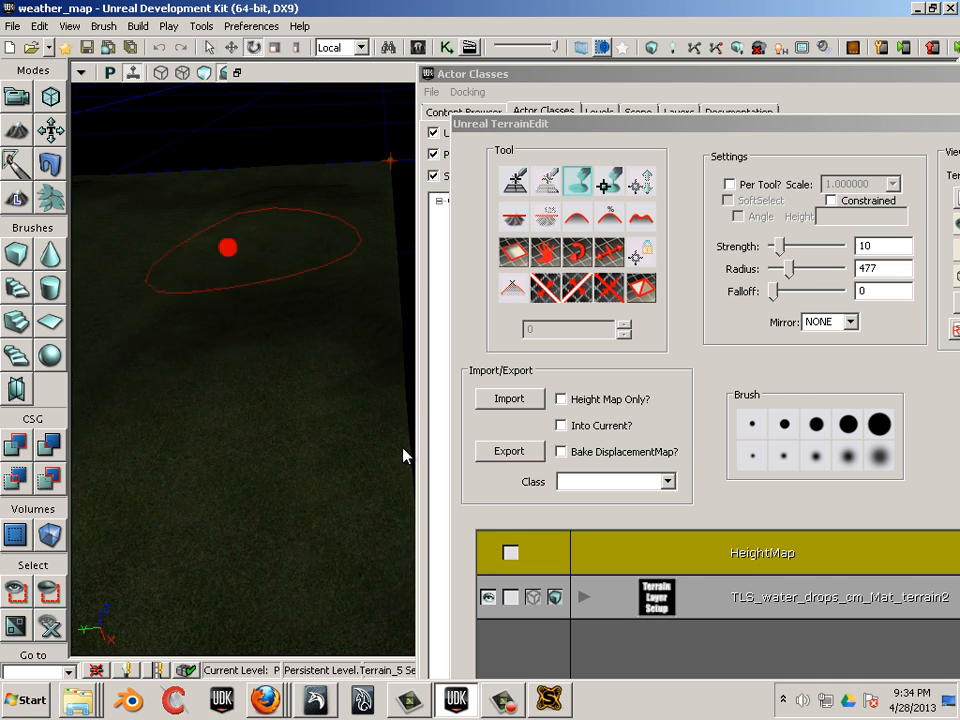
mouse_move(259, 275)
left_mouse_down("ctrl")
mouse_move(216, 341)
mouse_move(154, 493)
mouse_move(169, 469)
mouse_move(357, 375)
left_mouse_up("ctrl")
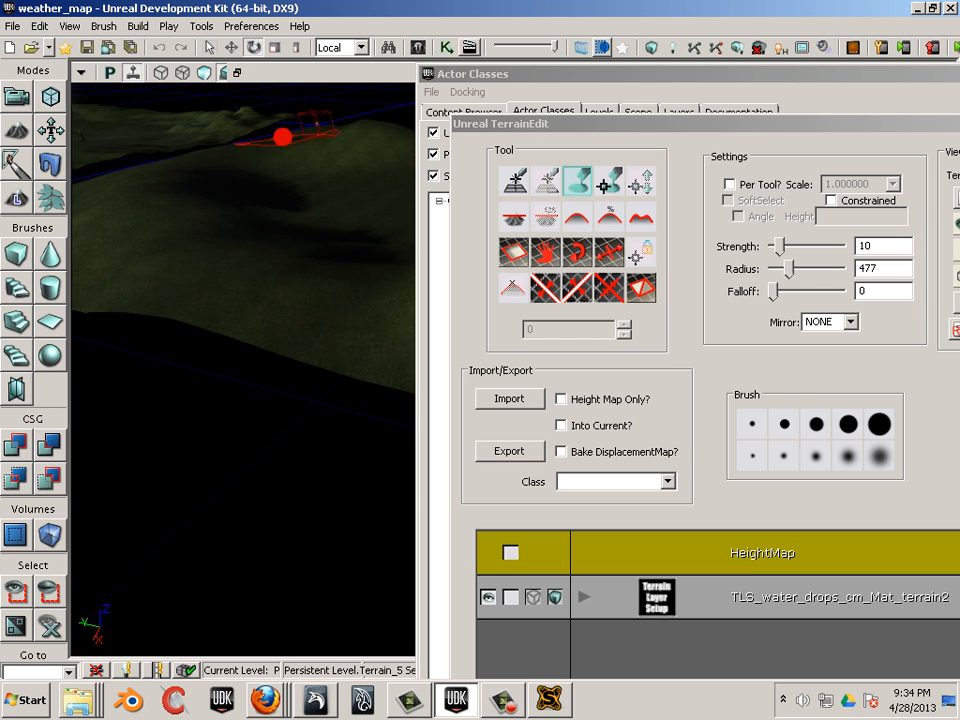
mouse_move(314, 238)
left_mouse_down()
mouse_move(304, 193)
mouse_move(275, 171)
mouse_move(328, 296)
left_mouse_up()
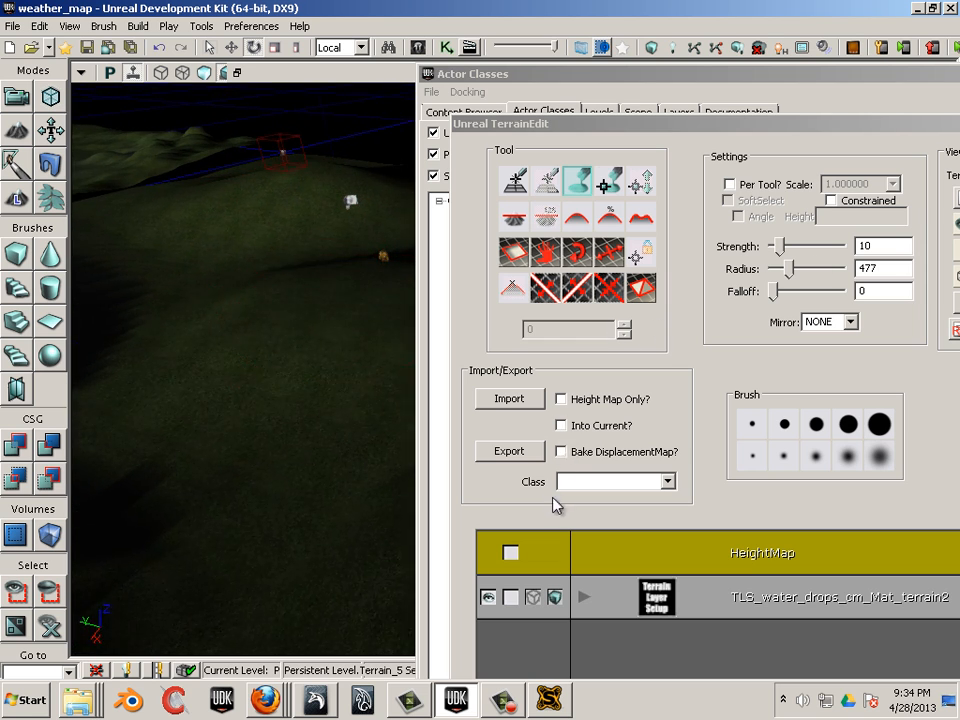
key("Escape")
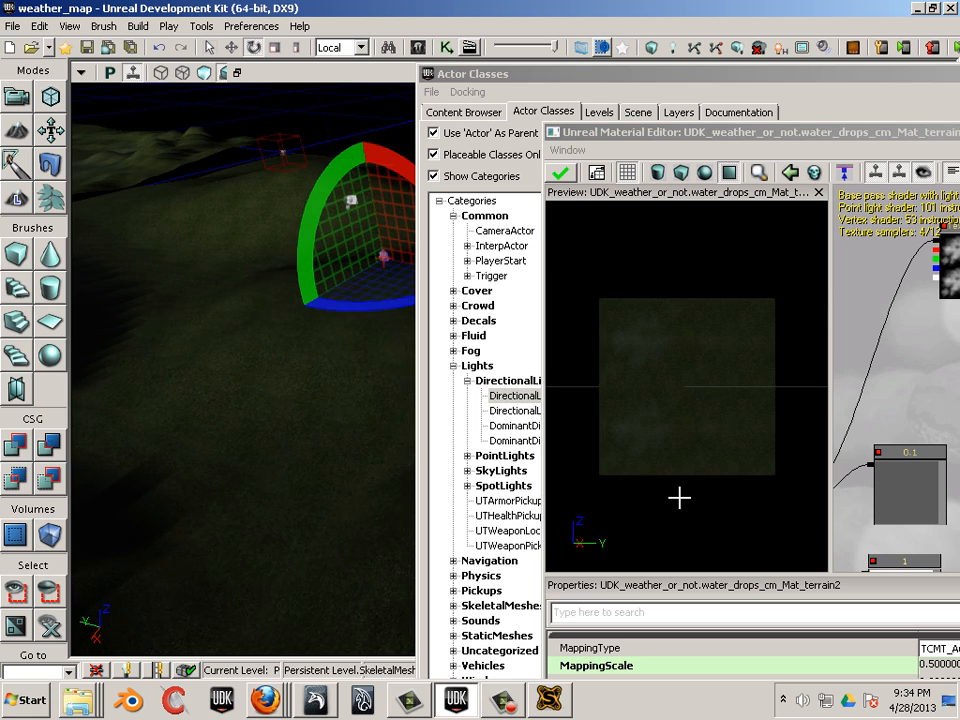
Raise the robot character mesh vertically with the translation widget so it stands on the sculpted ground
key("w")
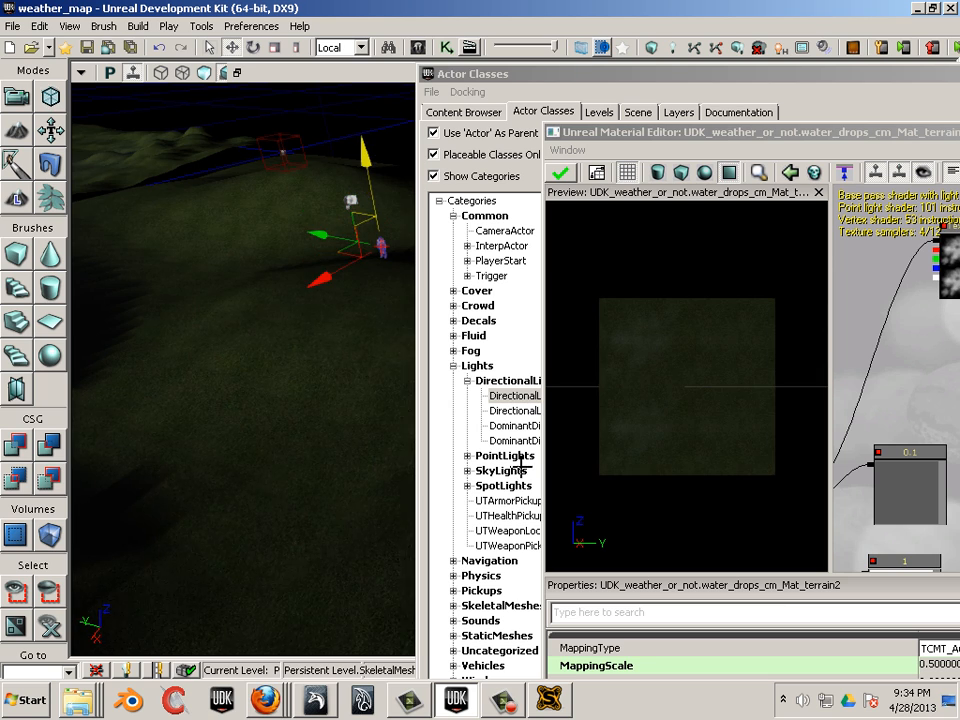
right_click_drag(521, 479, 543, 472)
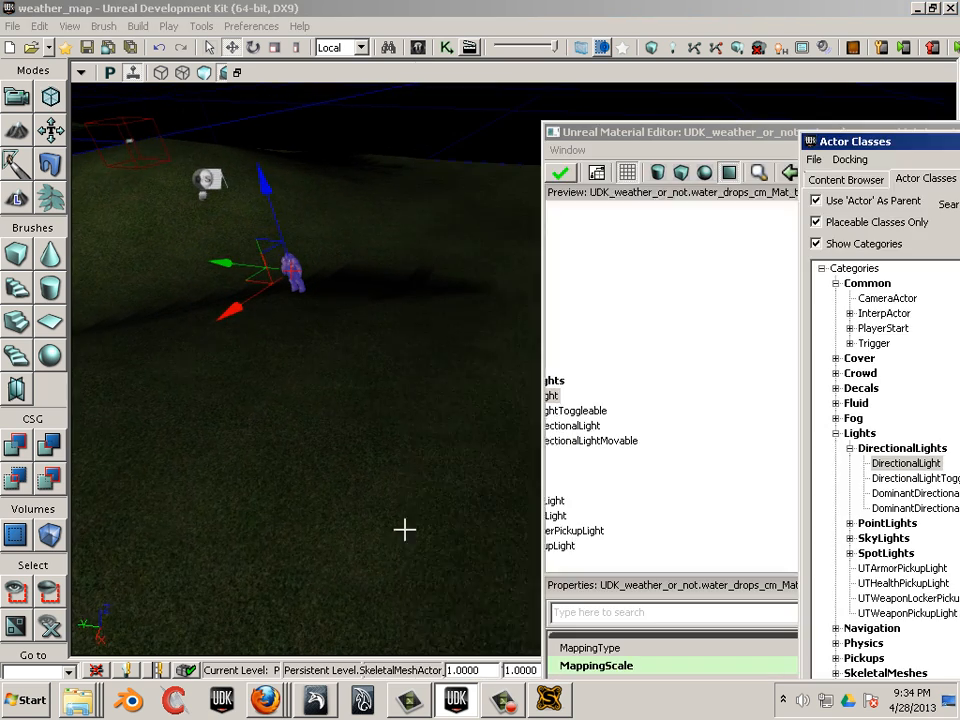
Play the level from a spot on the sculpted terrain, walk up to the robot character to examine the scene, and exit the preview
right_click(310, 548)
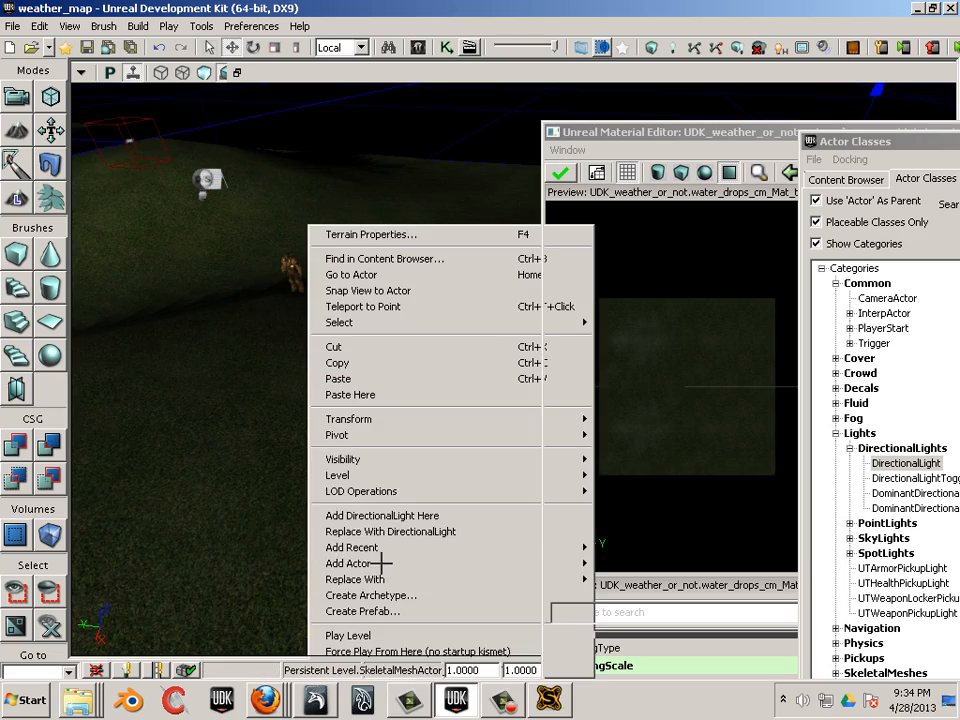
left_click(400, 651)
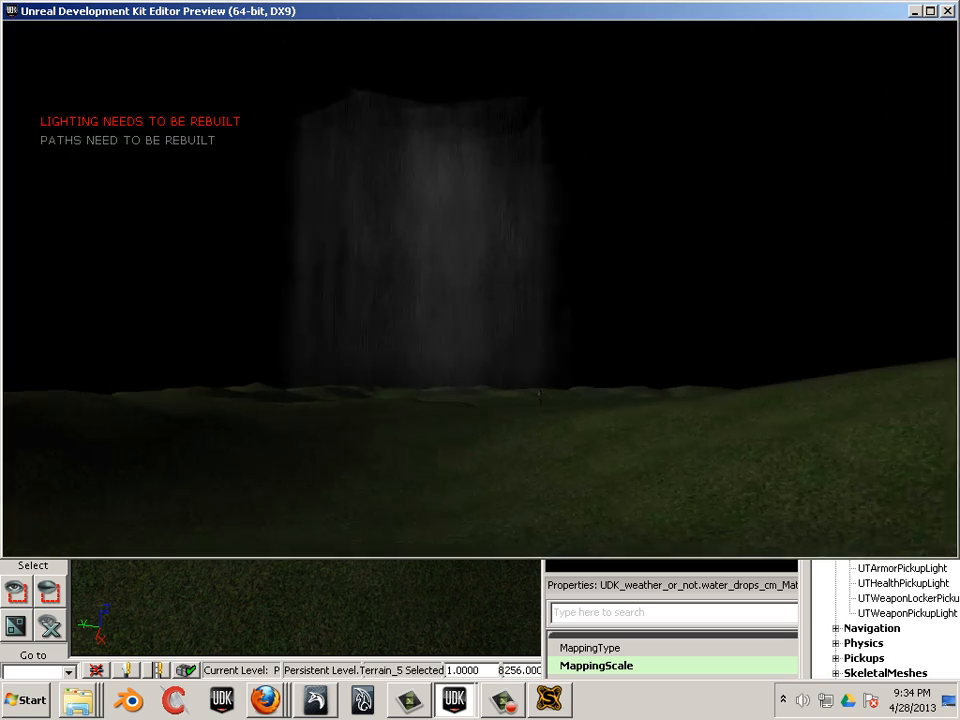
key("w")
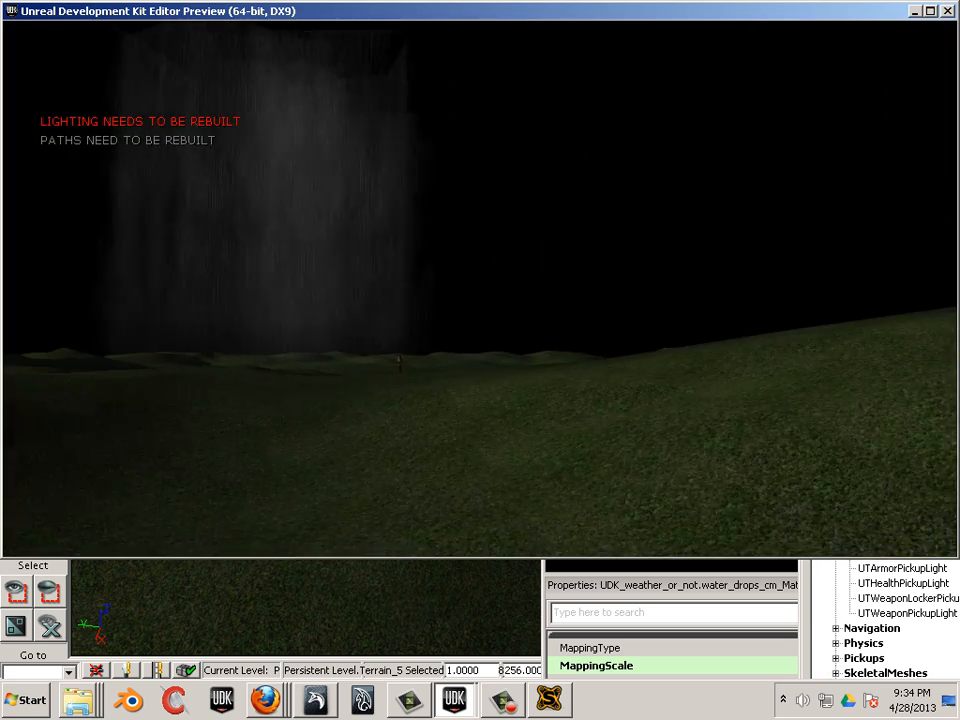
key("w")
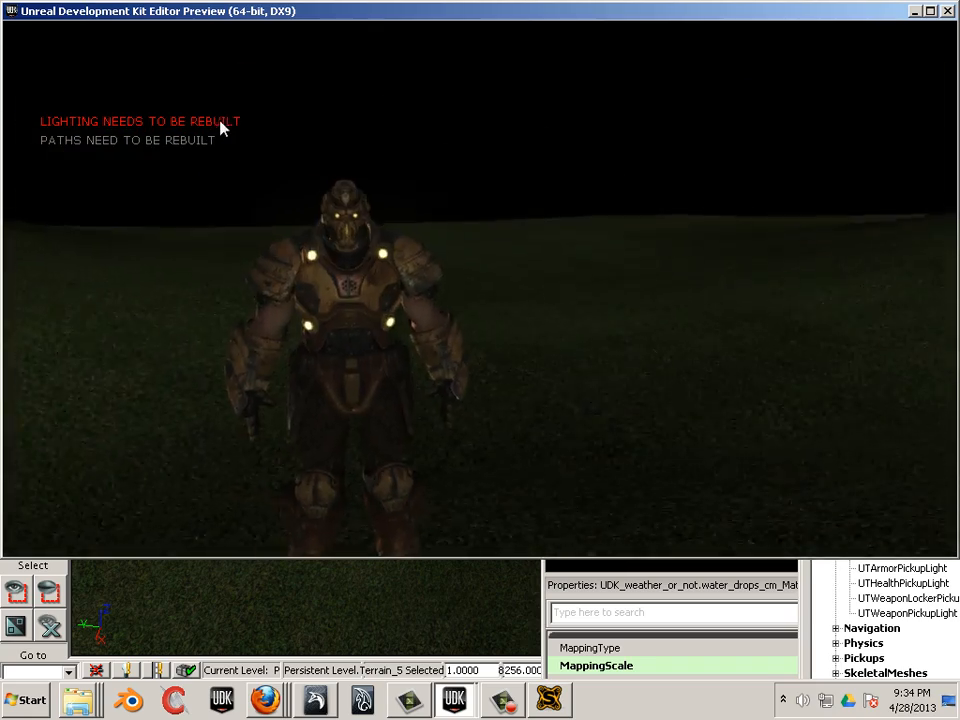
key("Escape")
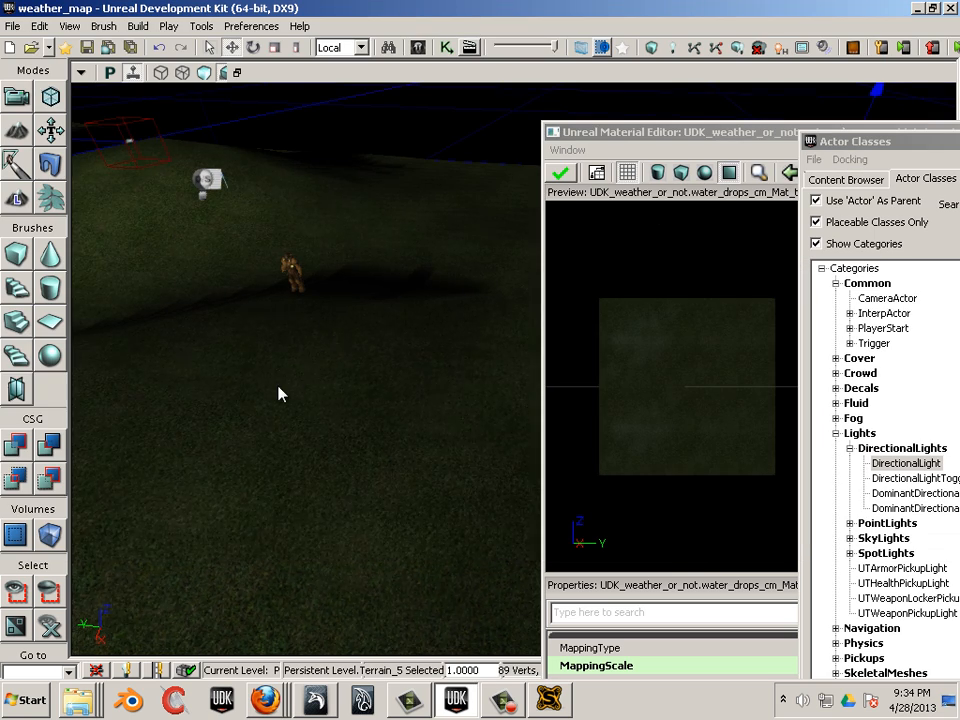